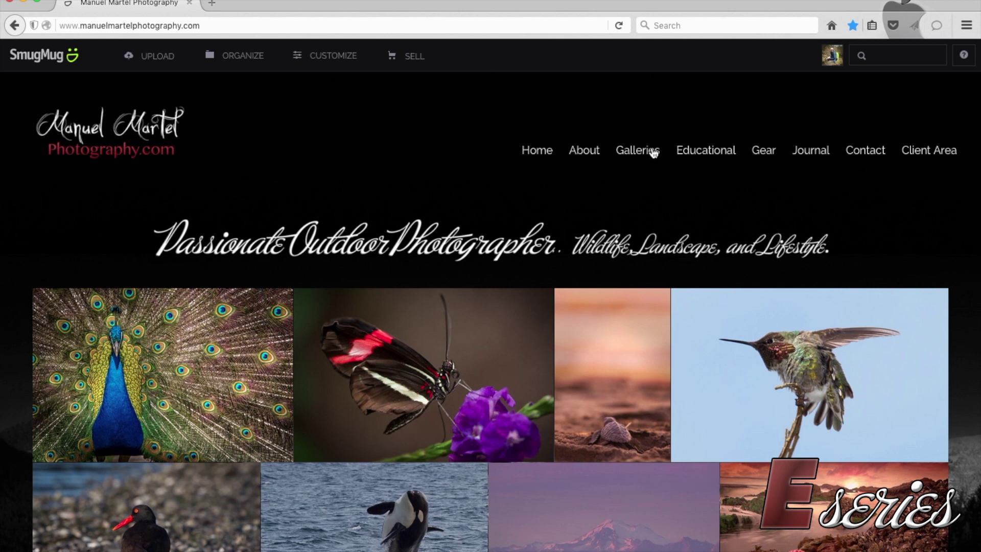
Step: Visit the Journal page, return to the homepage, and open the Content and Design customizer
click(809, 149)
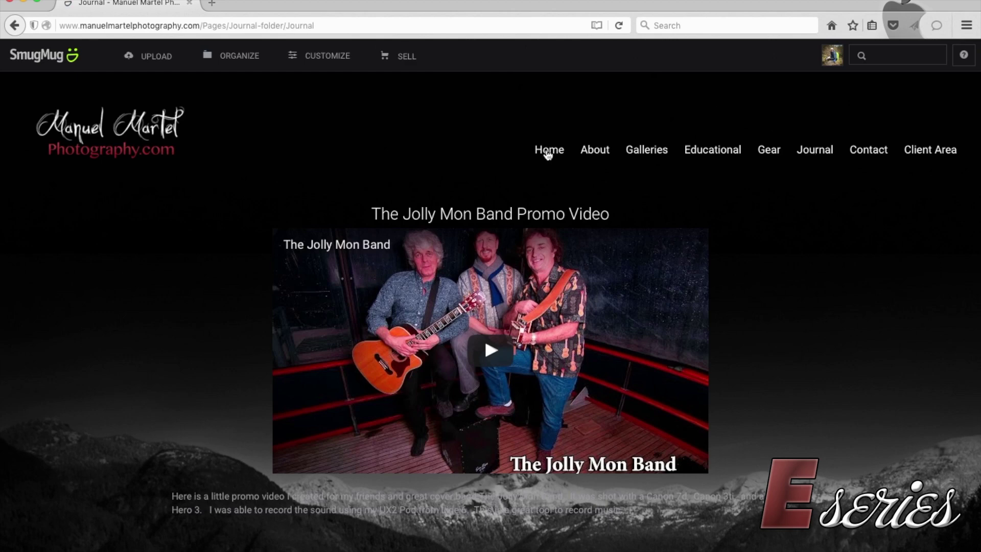
click(545, 154)
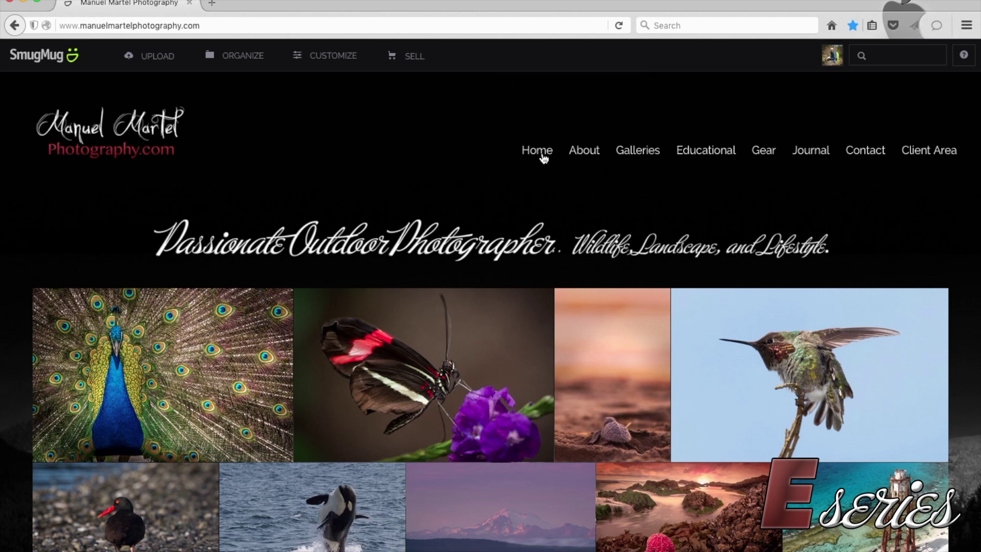
click(318, 58)
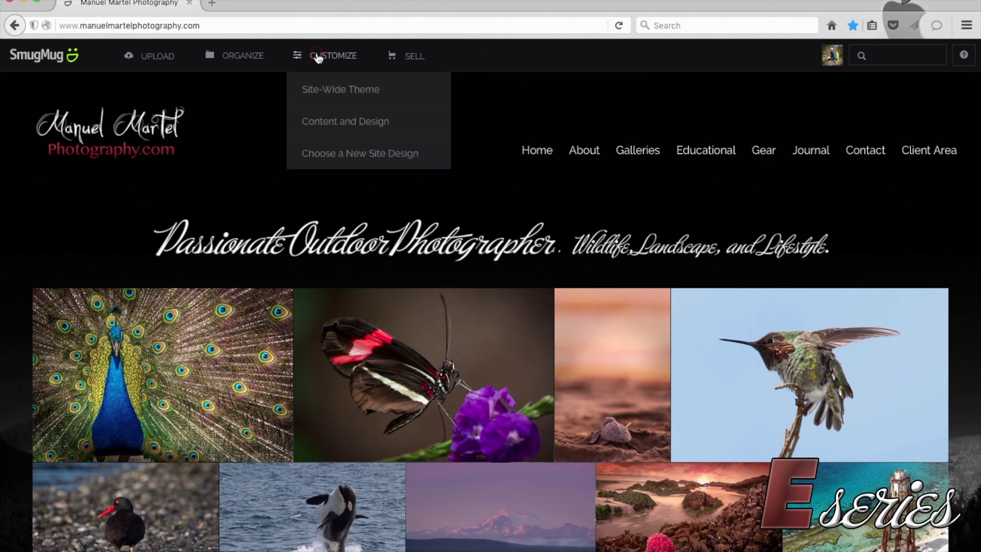
click(333, 126)
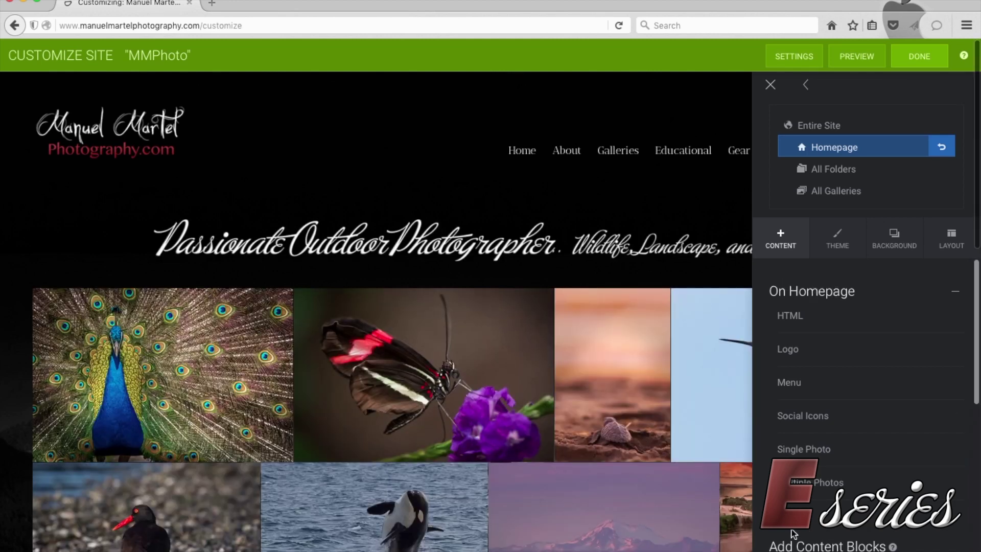
Step: Scroll through the content blocks available in the Content panel
scroll(786, 536, down, 2)
scroll(786, 539, down, 6)
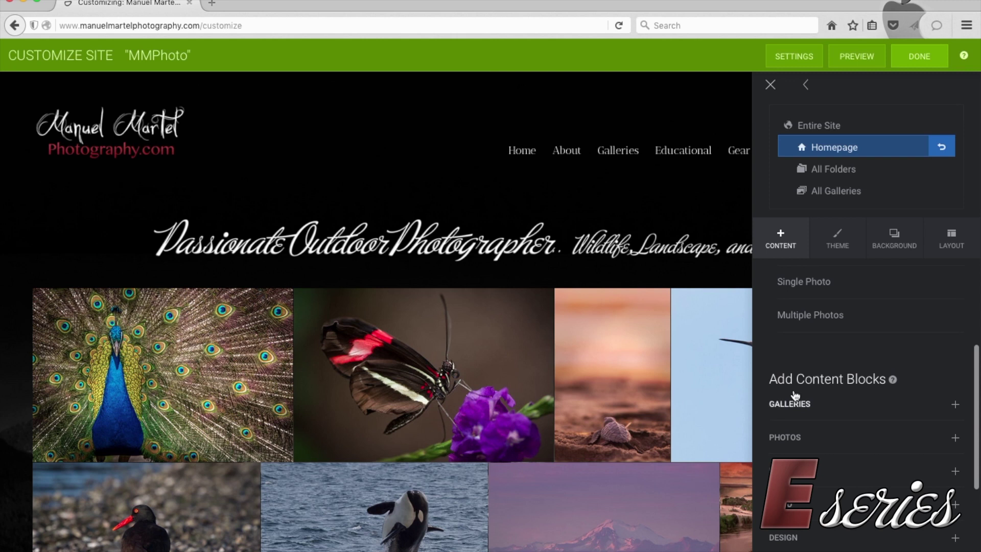
scroll(797, 510, down, 3)
scroll(797, 511, up, 10)
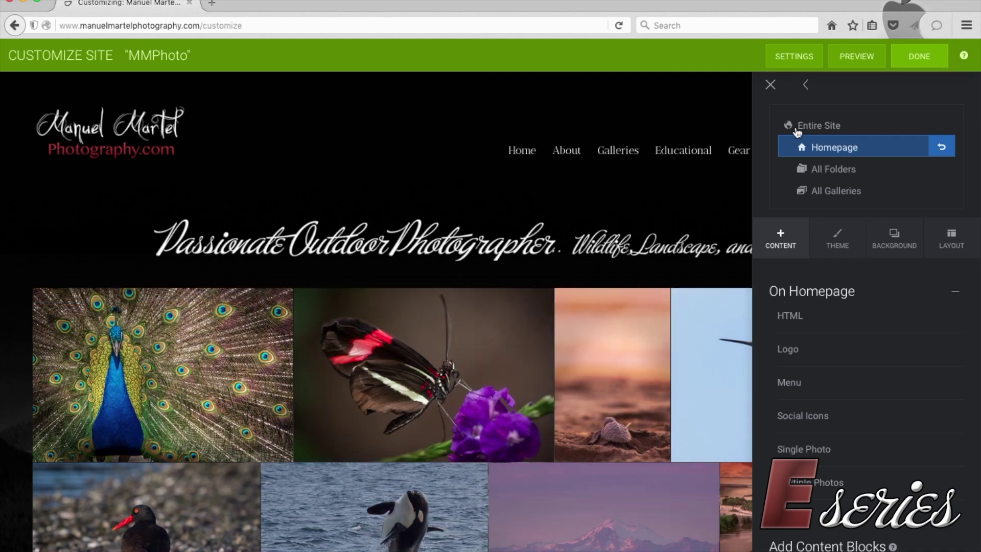
Step: For the Entire Site, drag a Navigation Menu block below the site content area
click(820, 128)
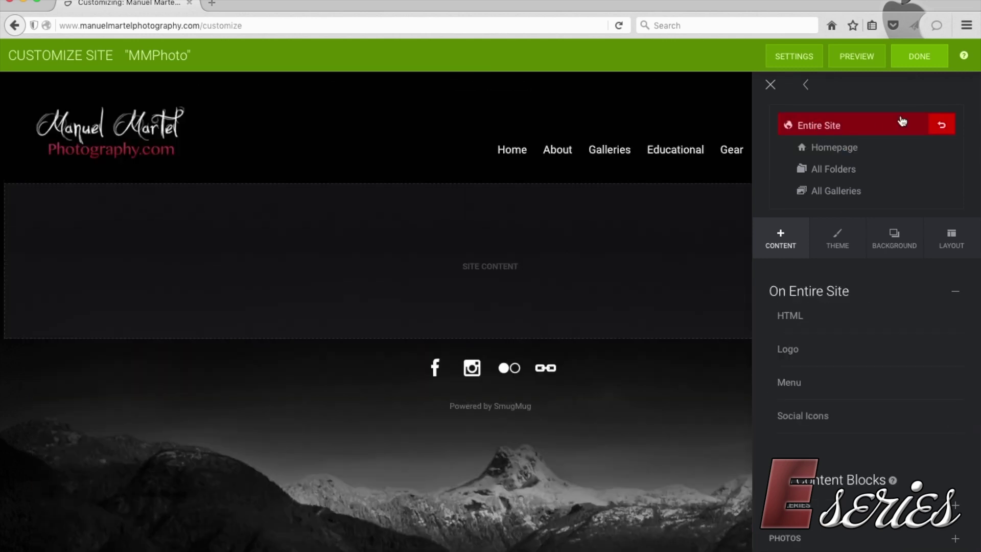
scroll(803, 281, down, 10)
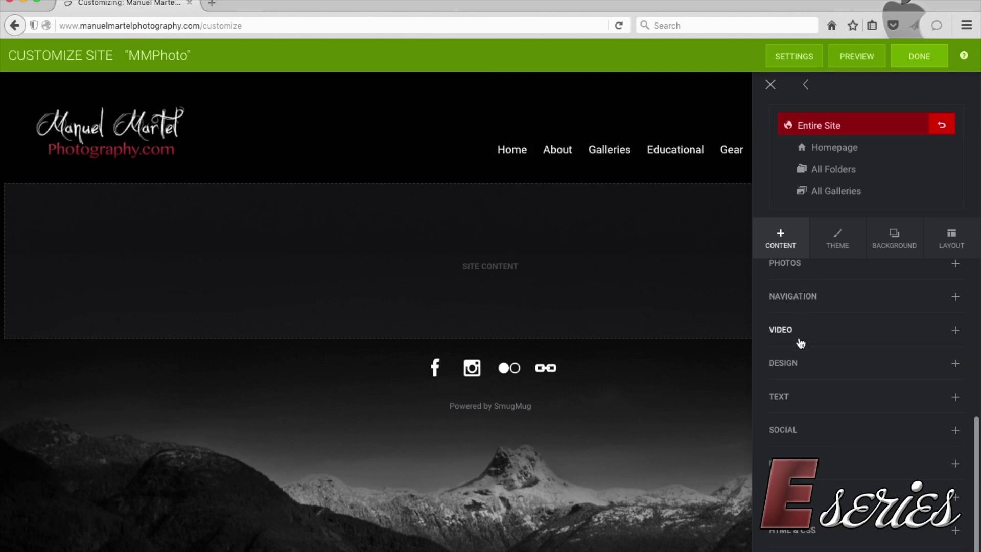
click(801, 306)
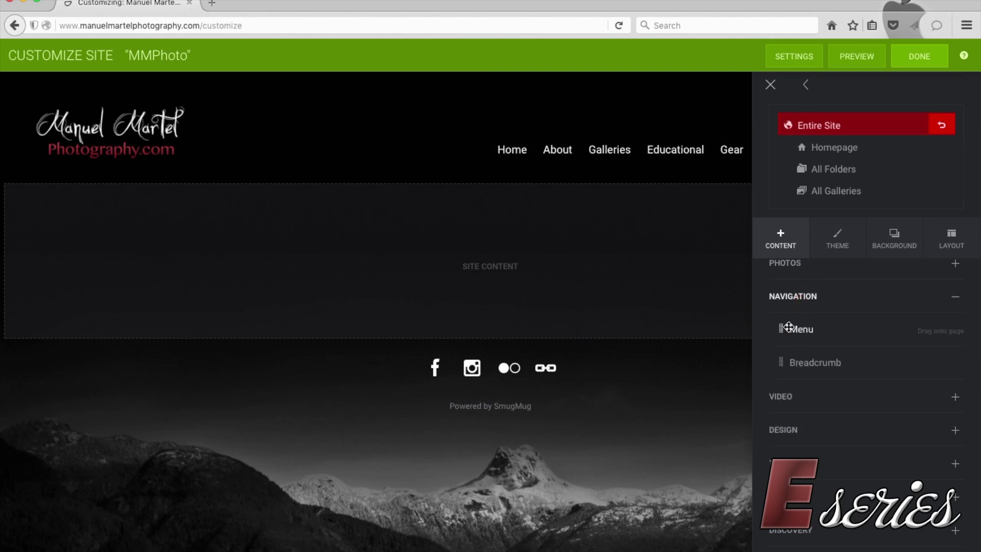
drag(789, 328, 486, 302)
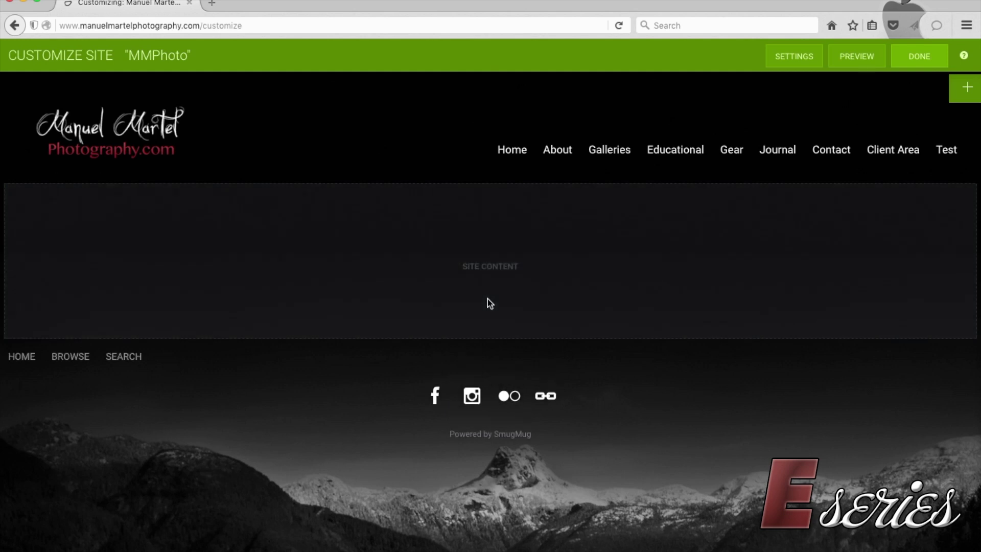
Step: Reopen the content blocks panel and try moving the new menu up toward the header
mouse_move(130, 357)
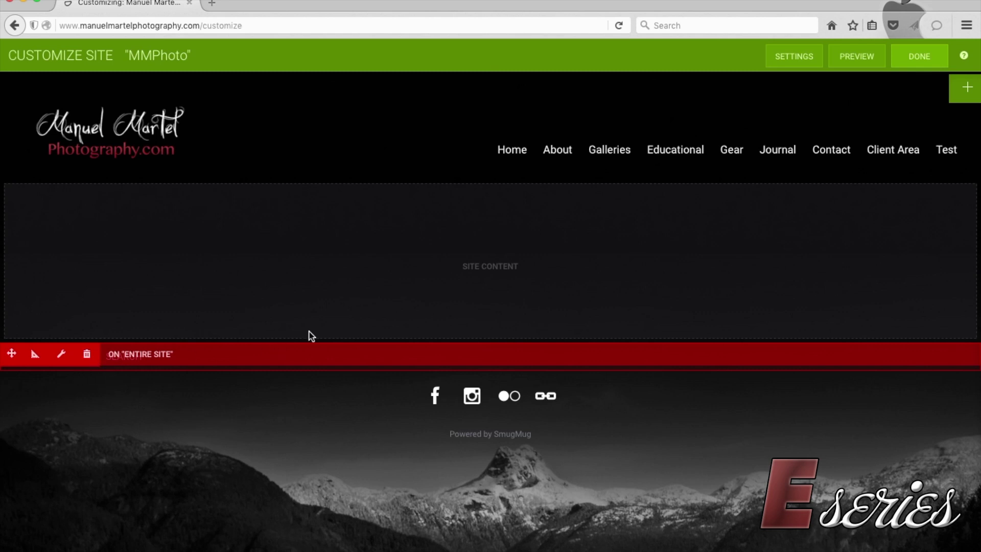
click(964, 88)
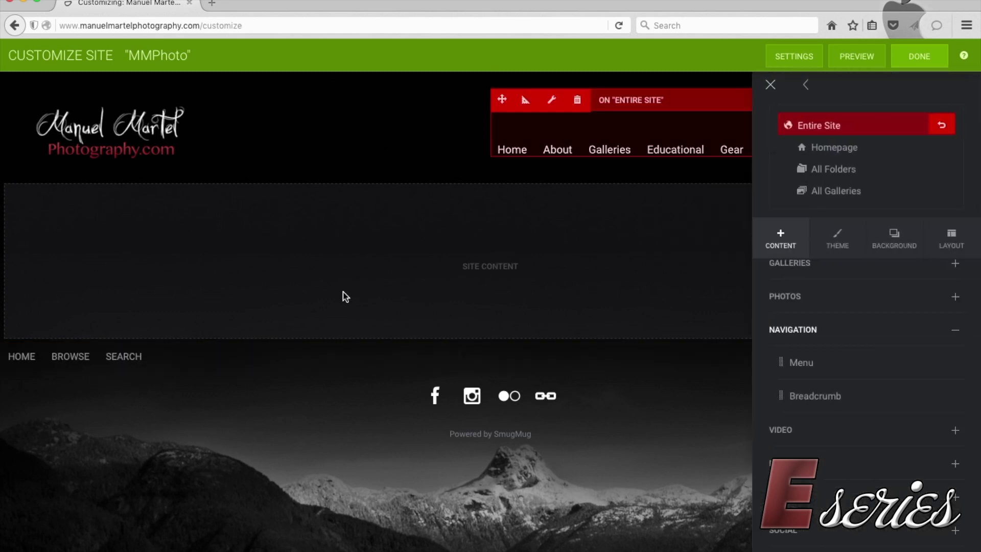
mouse_move(33, 355)
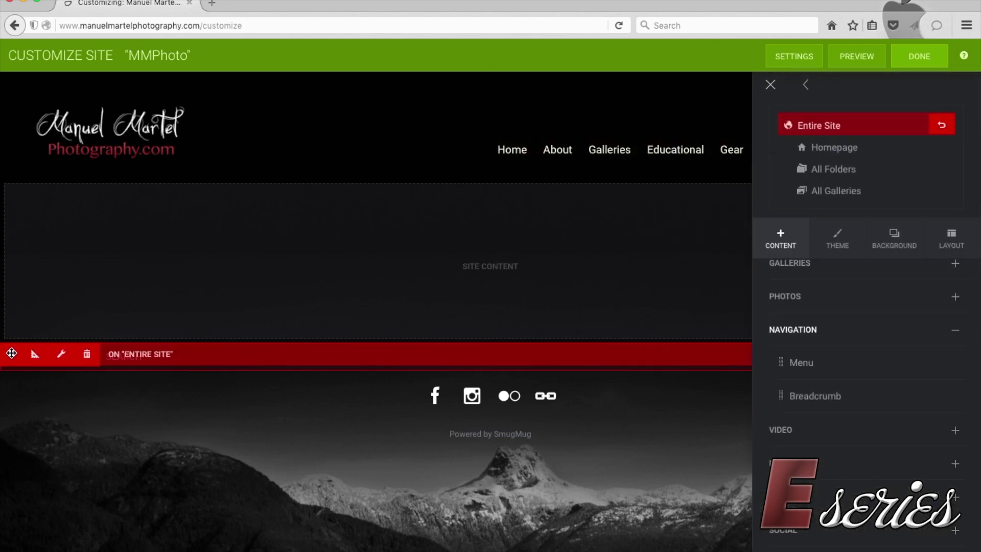
drag(11, 352, 506, 411)
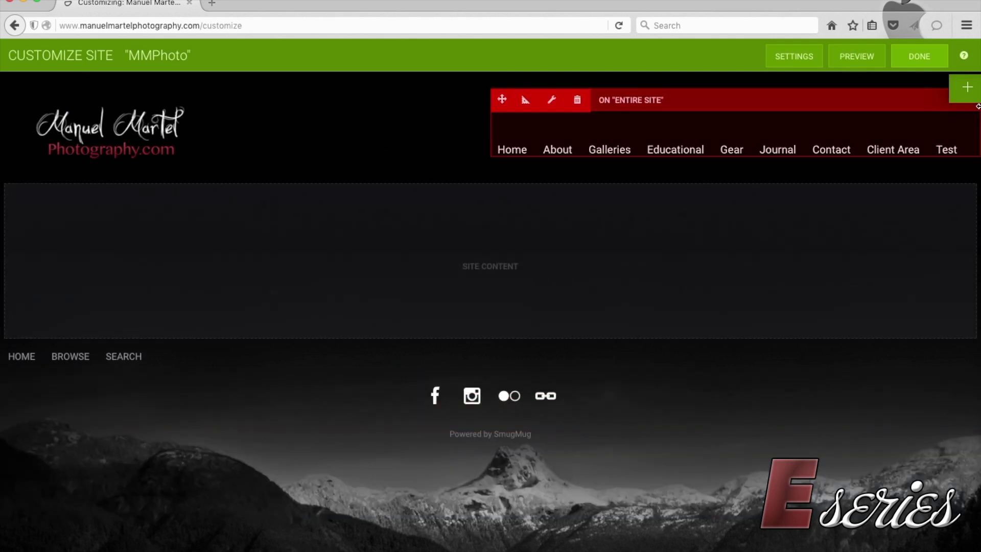
Step: In the menu's settings, try Accordion and Footer layouts, then settle on Vertical Bar
click(959, 97)
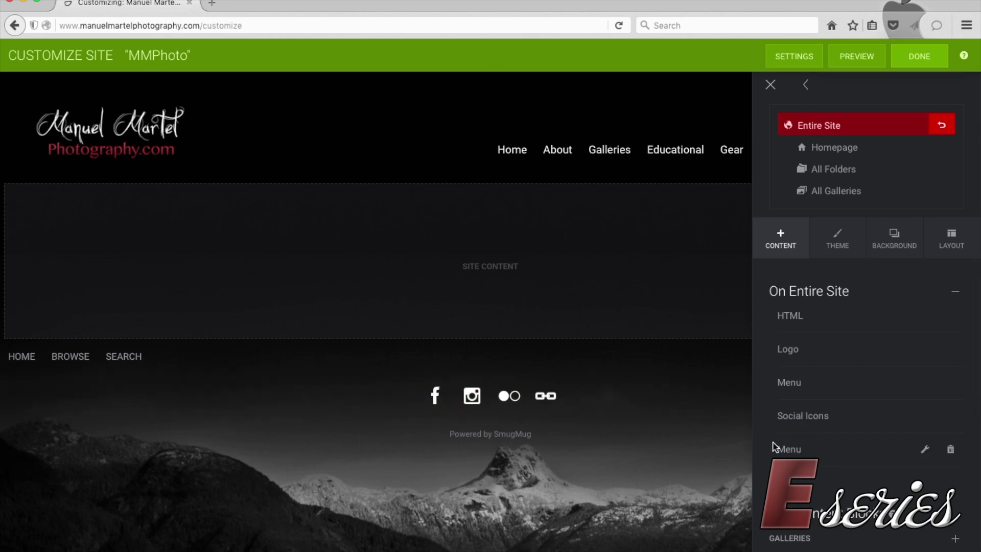
click(64, 354)
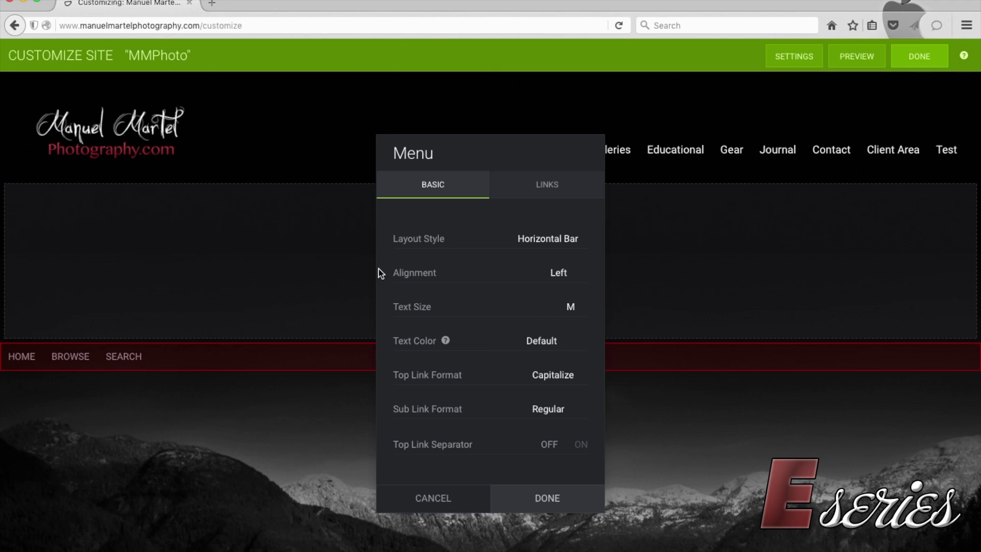
drag(515, 157, 806, 135)
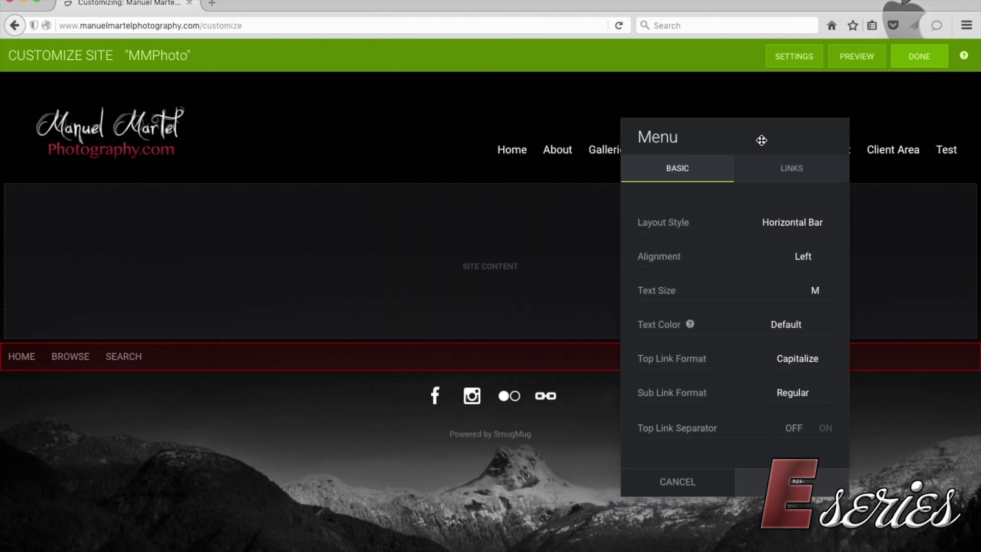
click(784, 223)
click(781, 251)
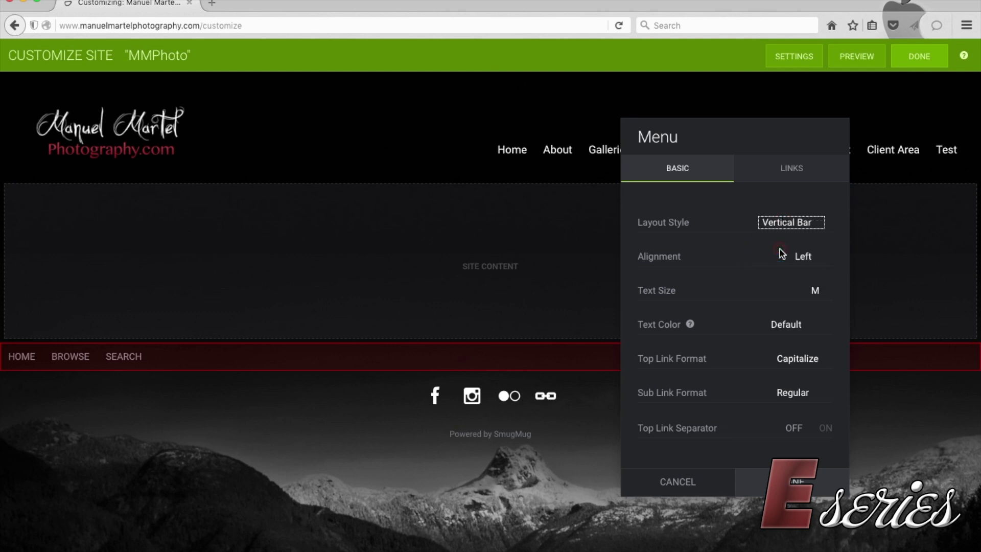
click(784, 223)
click(782, 261)
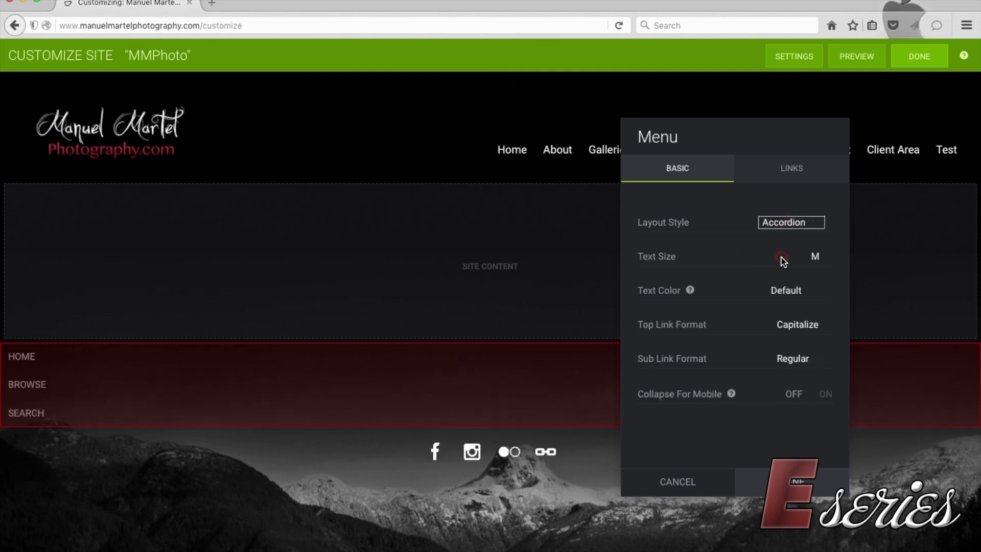
click(793, 223)
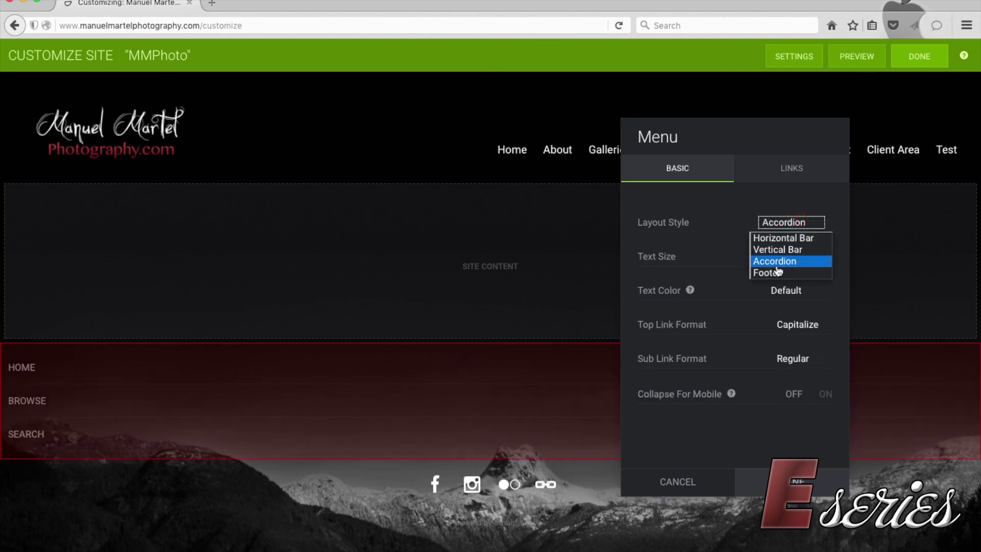
click(777, 271)
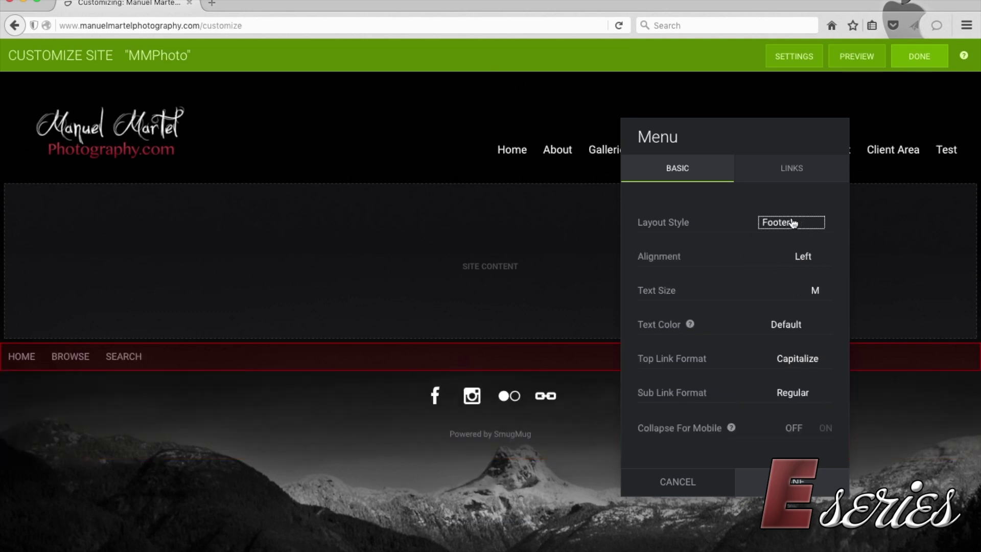
click(793, 223)
click(780, 249)
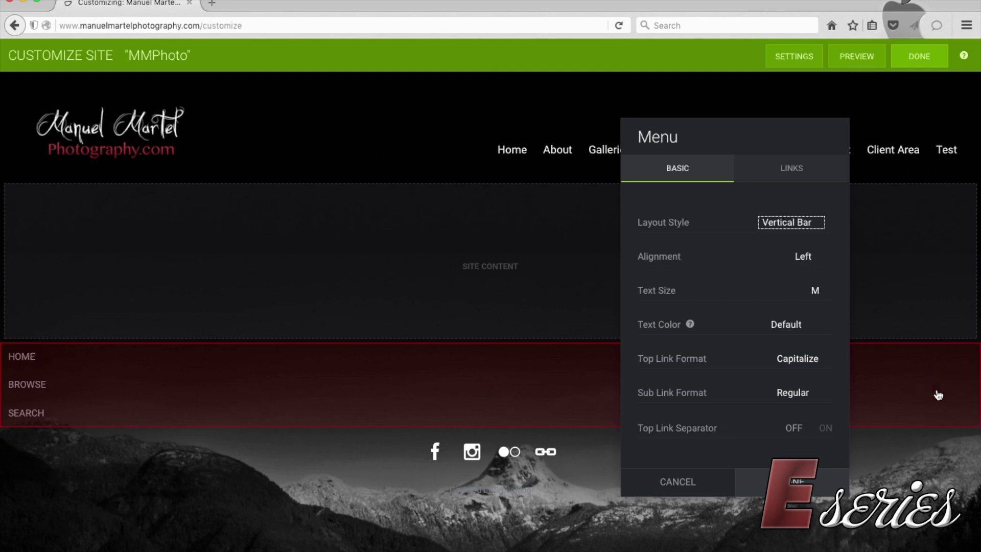
Step: Set the menu alignment to Left, text size XL, and text color Emphasized
click(807, 255)
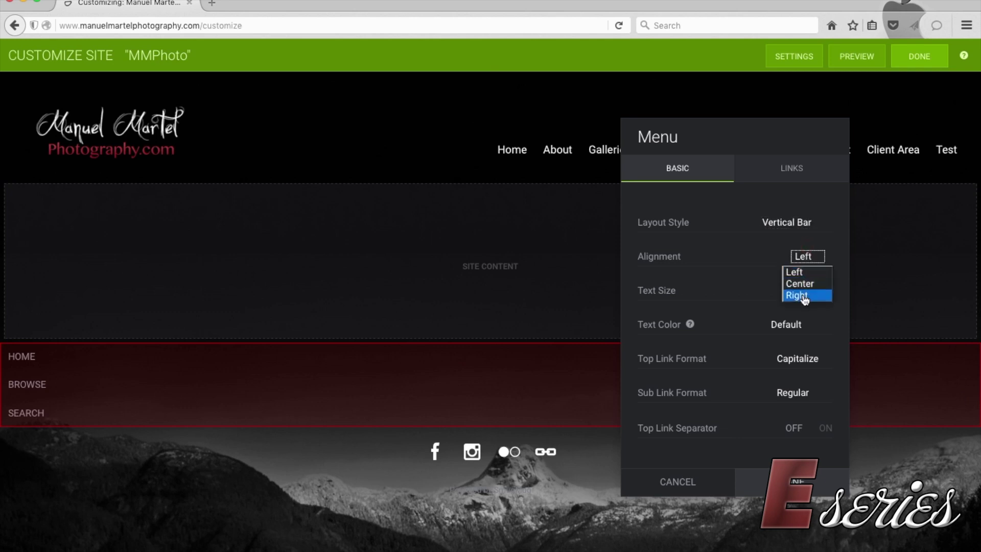
click(802, 295)
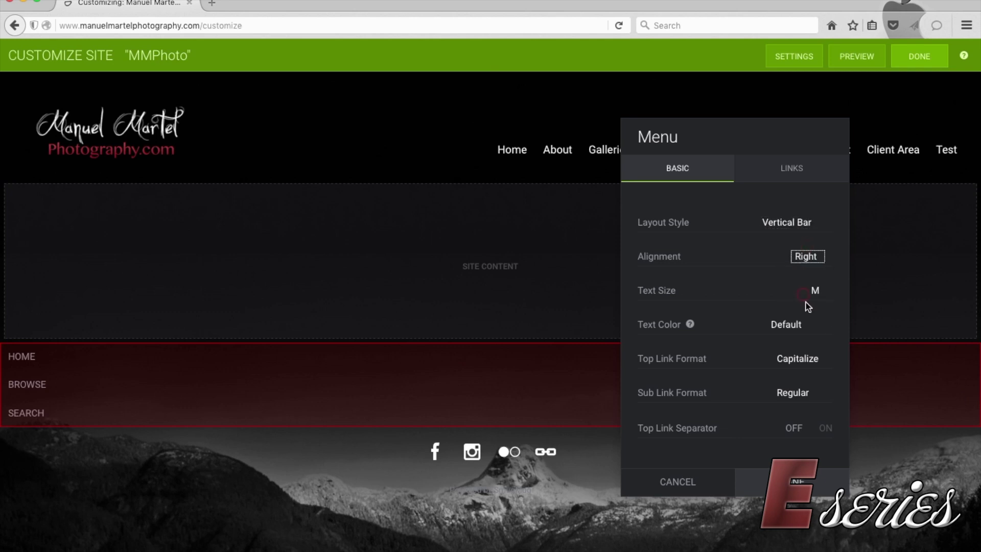
click(809, 256)
click(803, 270)
click(814, 290)
click(816, 309)
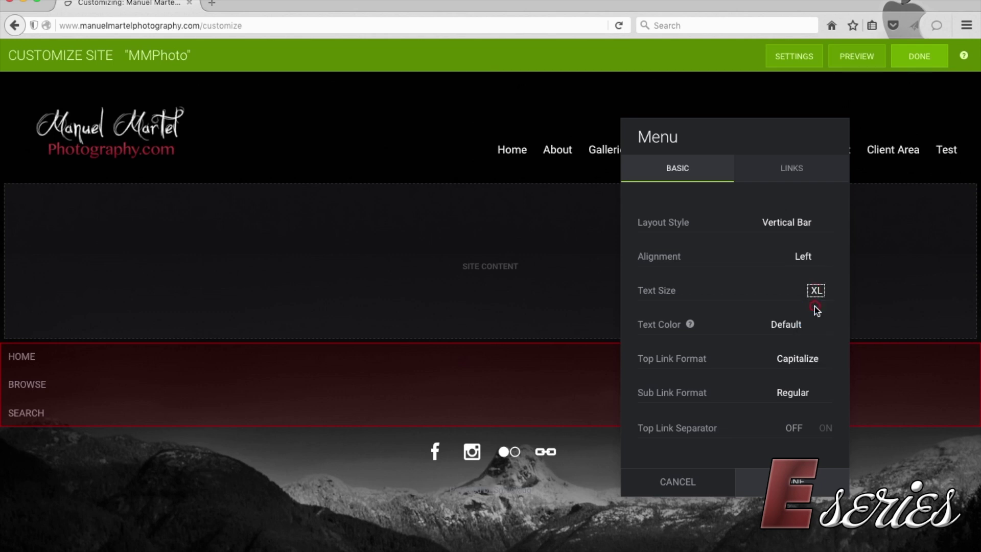
click(789, 325)
click(791, 352)
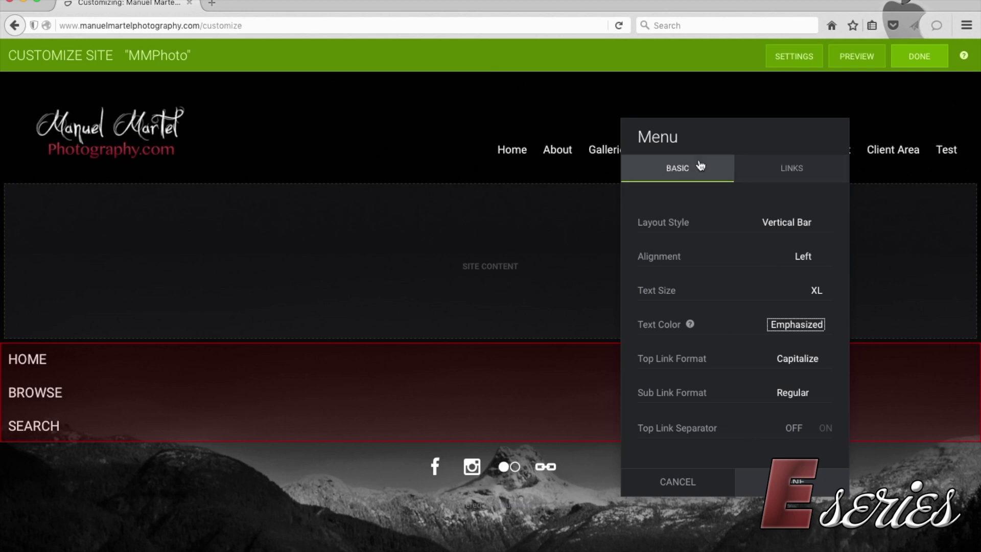
Step: Remove the Browse link from the menu's links
click(772, 169)
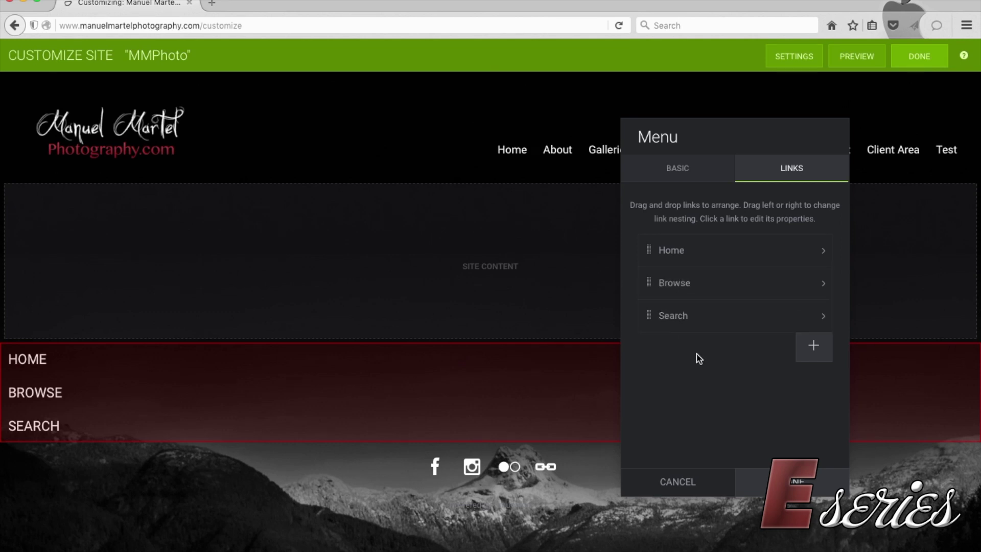
mouse_move(814, 295)
click(796, 284)
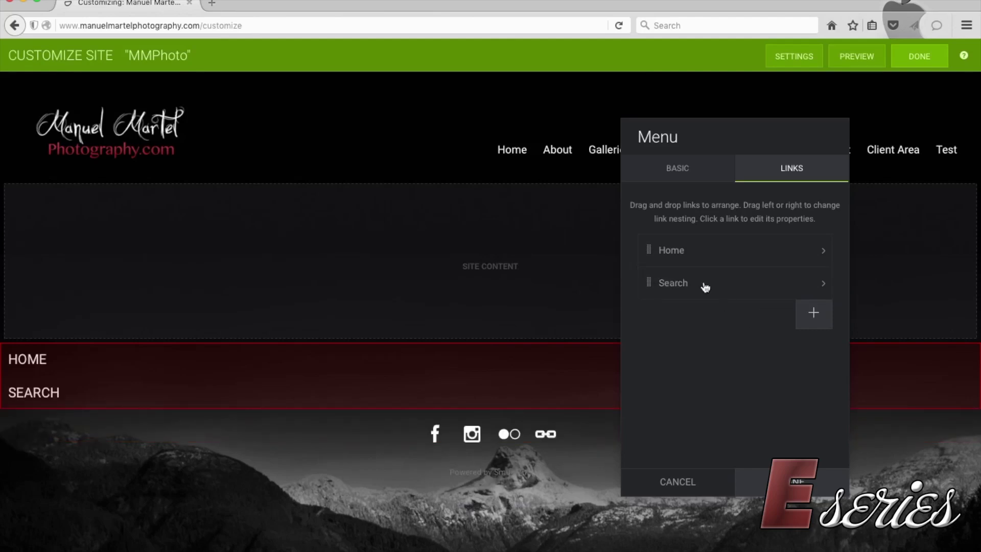
Step: Add a link to the Journal page that opens in a new tab, named Blog
click(813, 314)
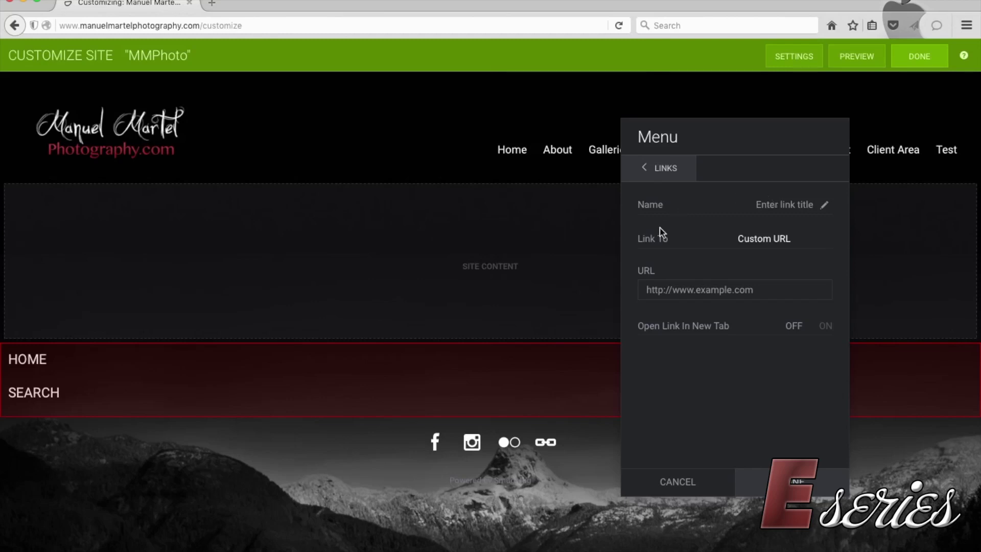
click(770, 238)
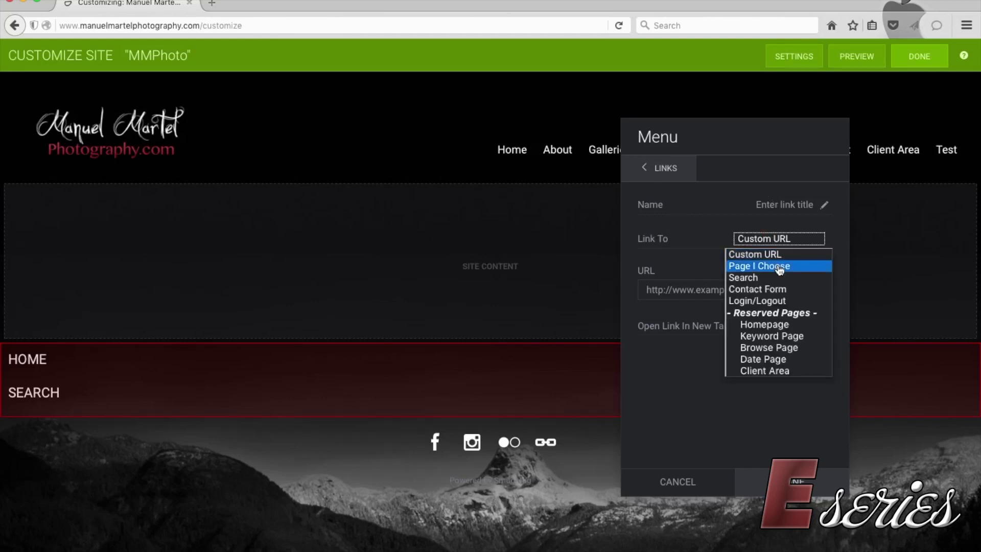
click(805, 266)
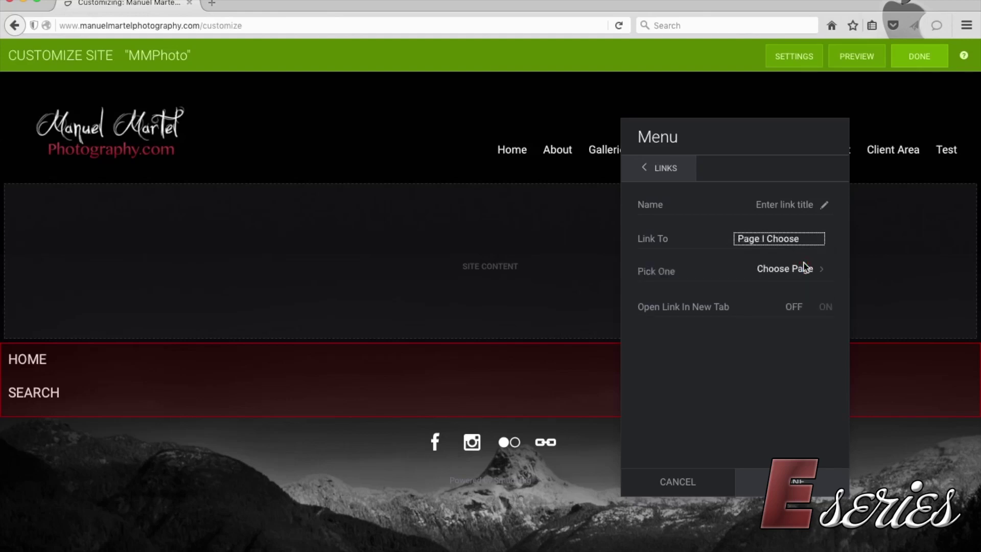
click(771, 270)
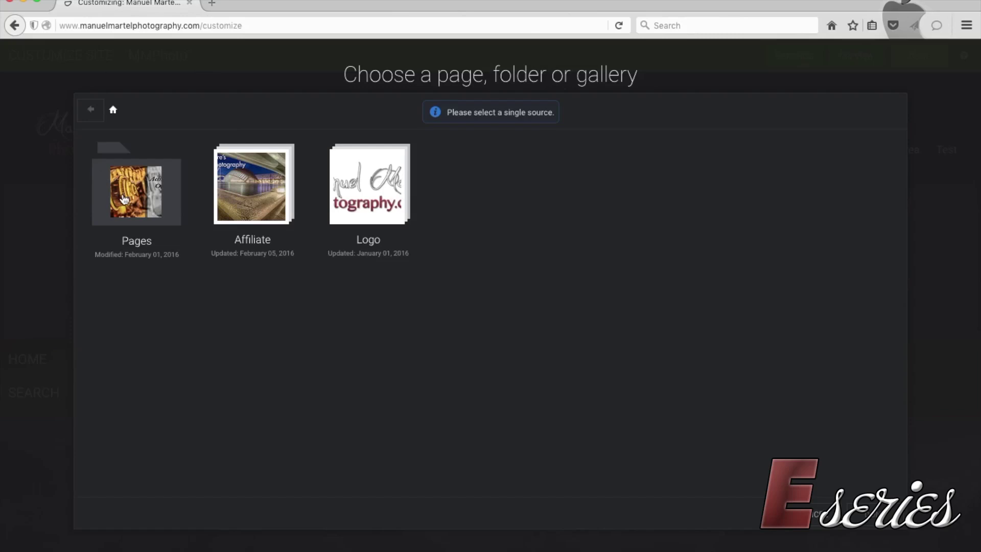
click(122, 197)
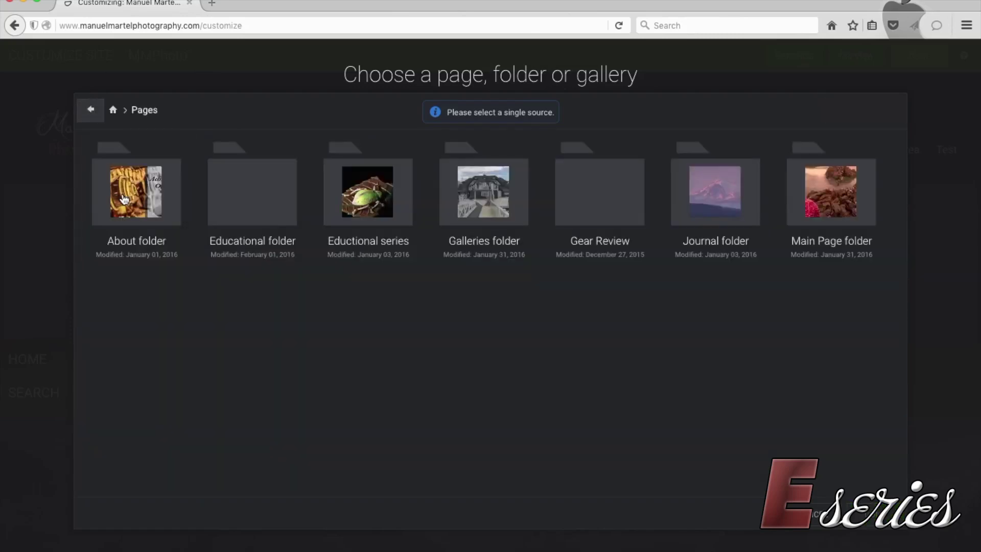
double_click(685, 186)
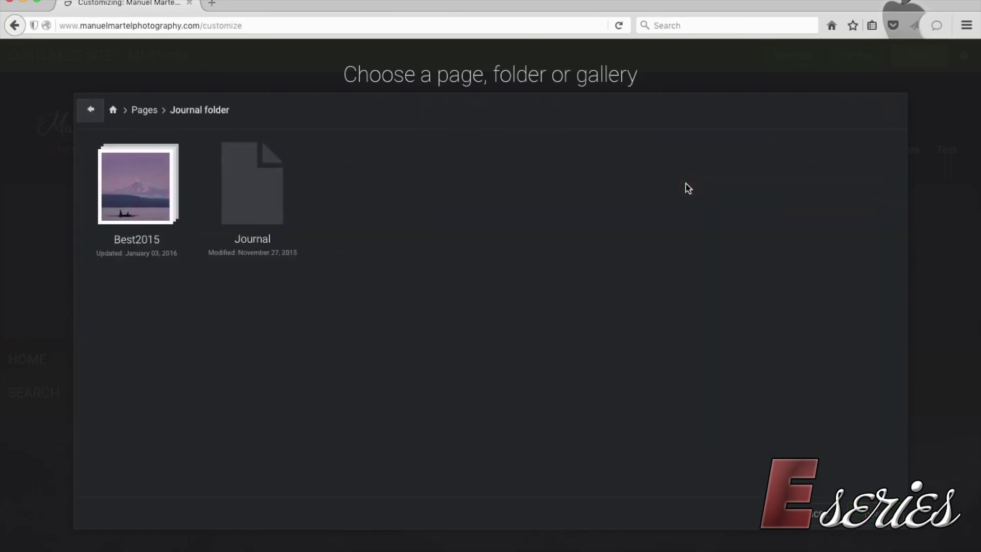
click(264, 223)
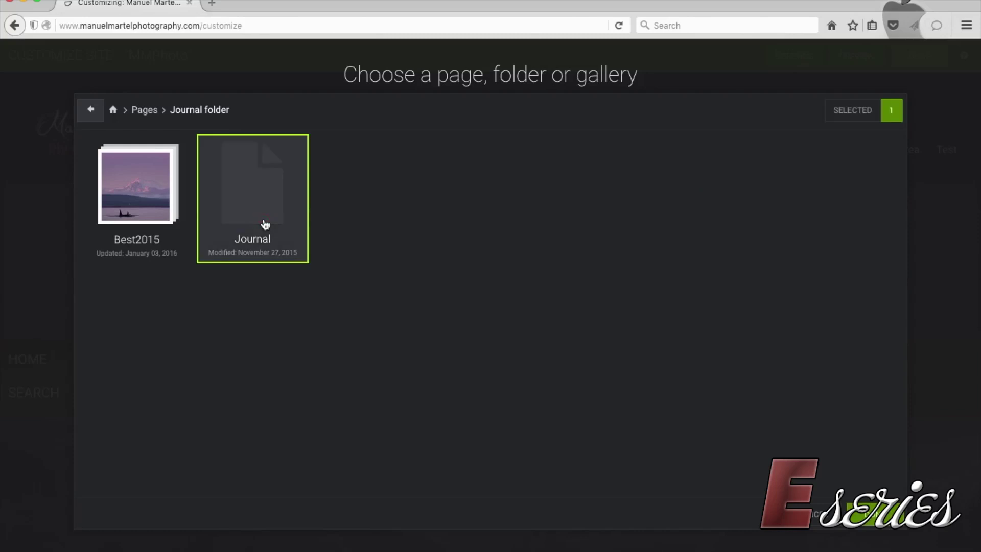
click(871, 514)
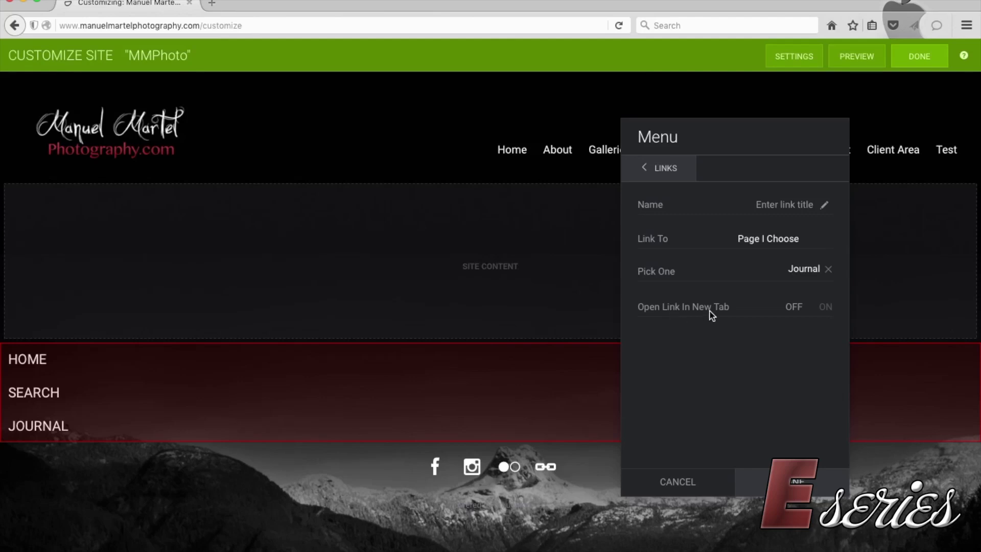
click(825, 307)
click(782, 204)
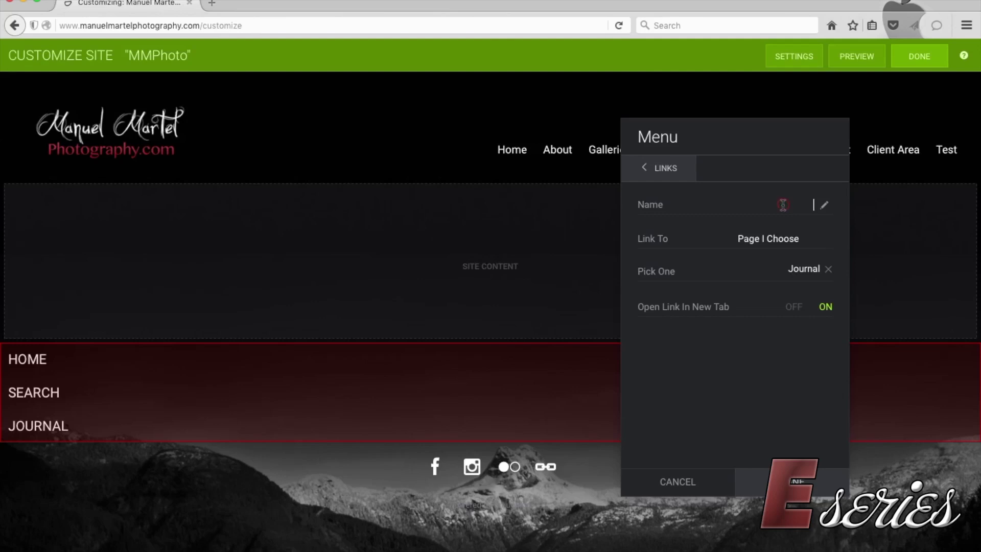
text(Blog)
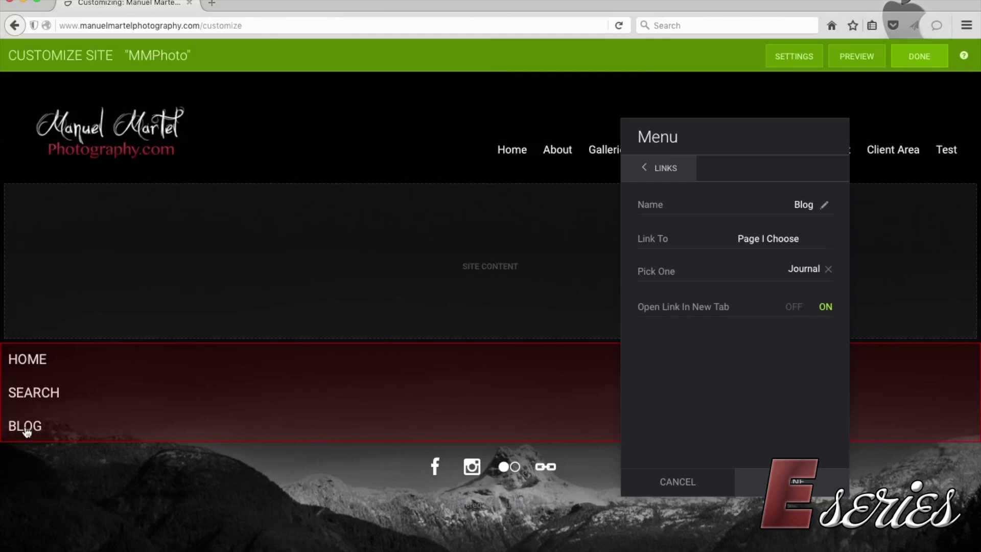
Step: Add a new menu link pointing to the Gear Review folder under Pages
click(659, 170)
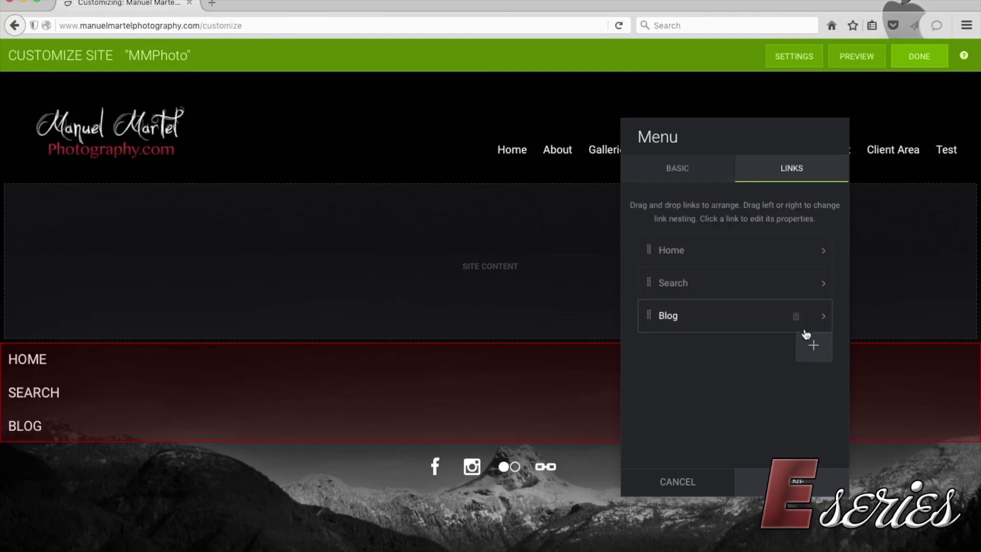
click(816, 349)
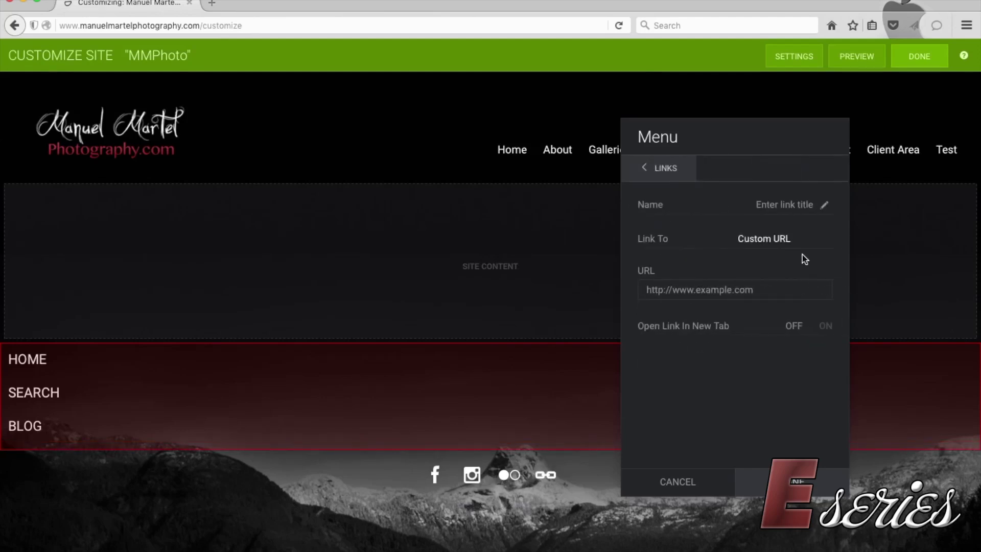
click(762, 241)
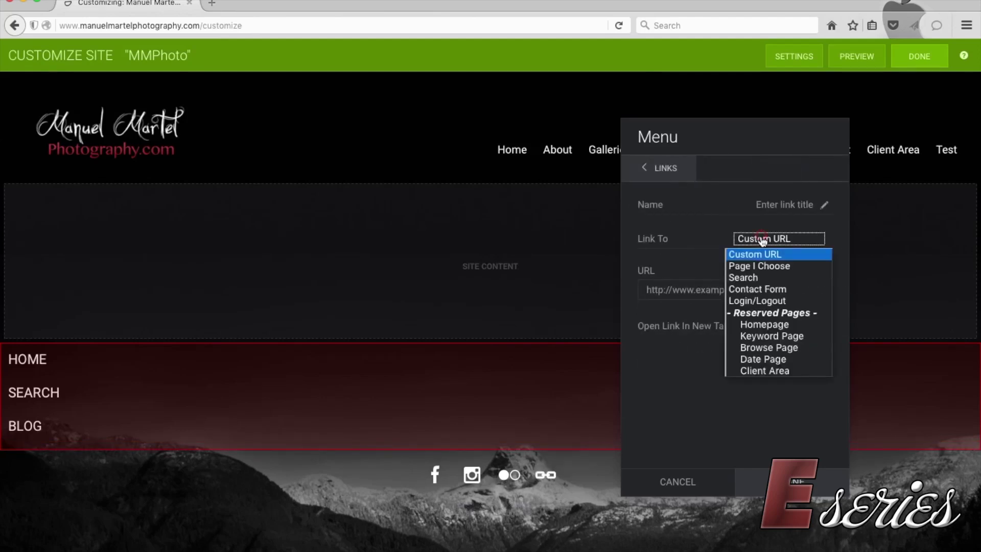
click(758, 264)
click(785, 270)
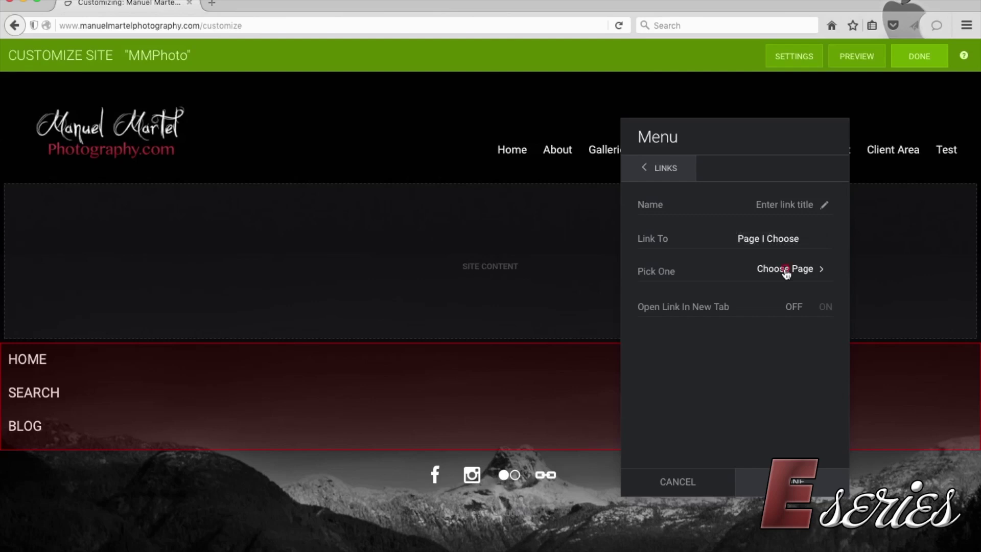
click(136, 204)
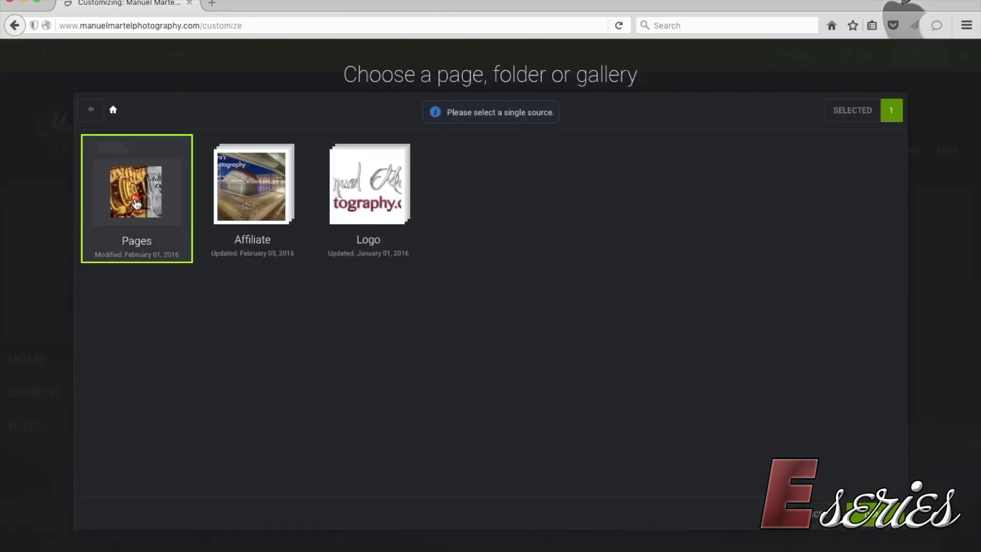
click(136, 204)
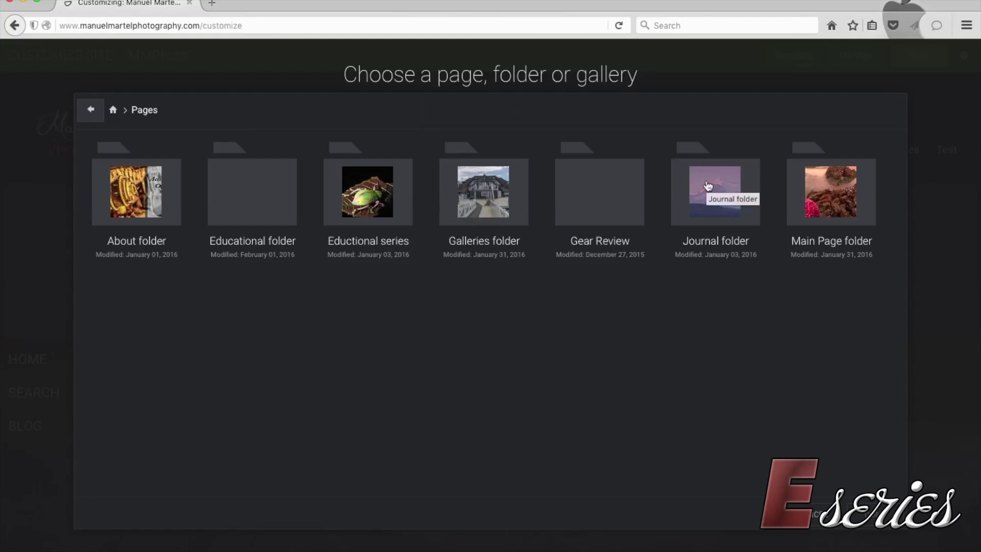
double_click(600, 197)
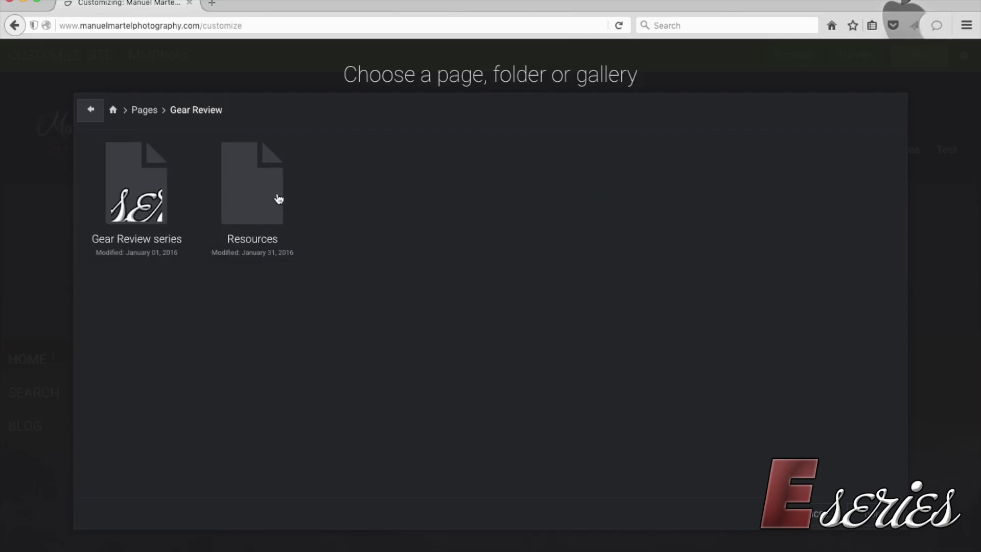
click(90, 111)
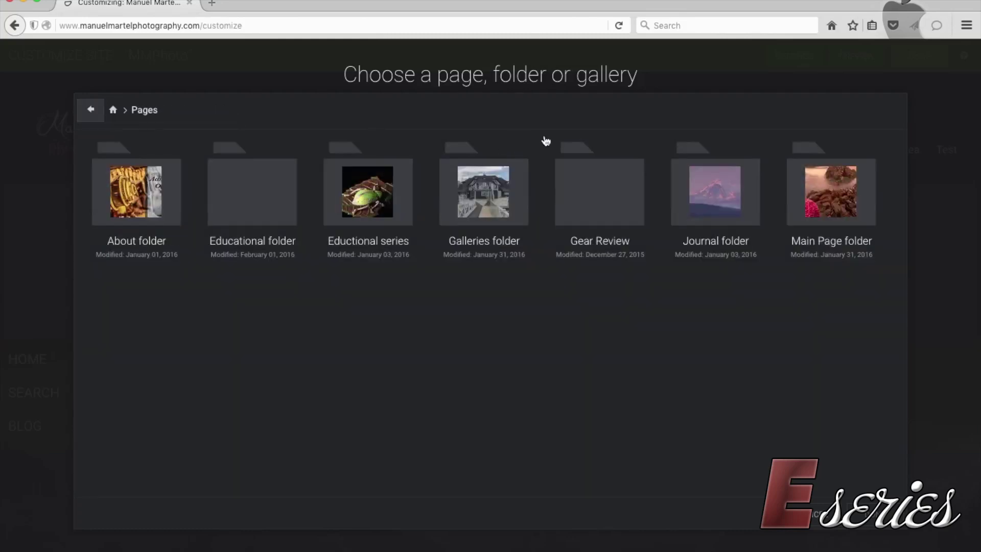
click(603, 192)
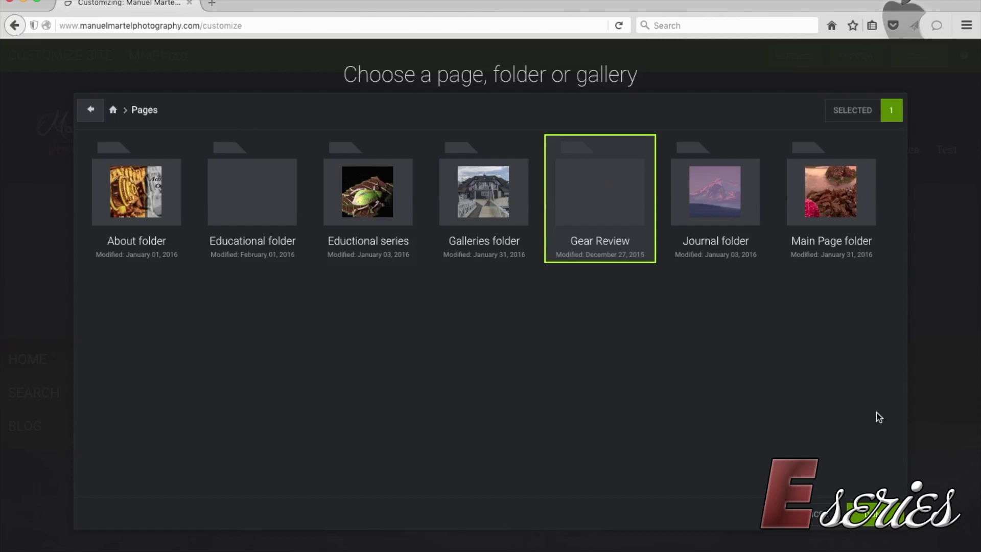
click(874, 512)
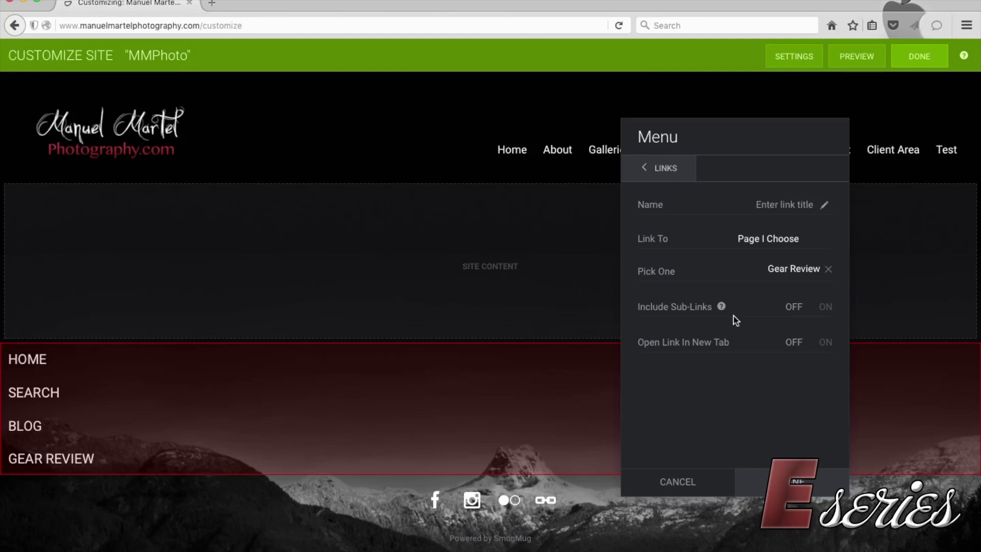
Step: Turn on Include Sub-Links and name the link 'reviews'
click(826, 308)
click(779, 199)
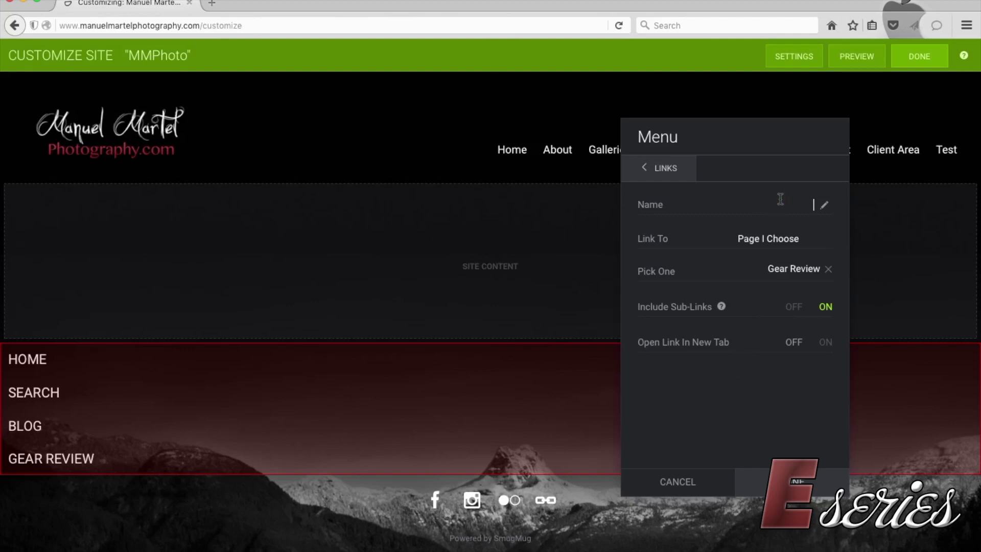
text(reviews)
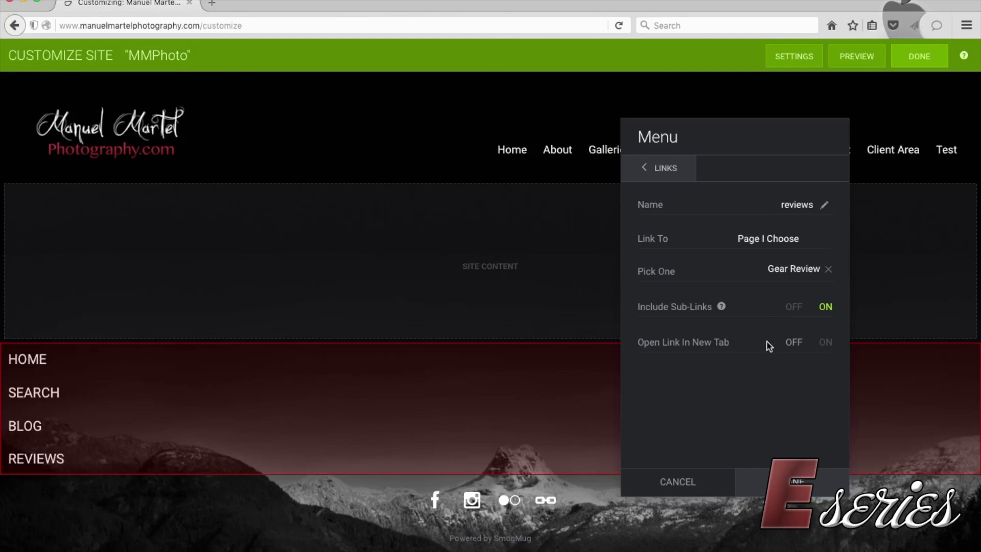
click(648, 165)
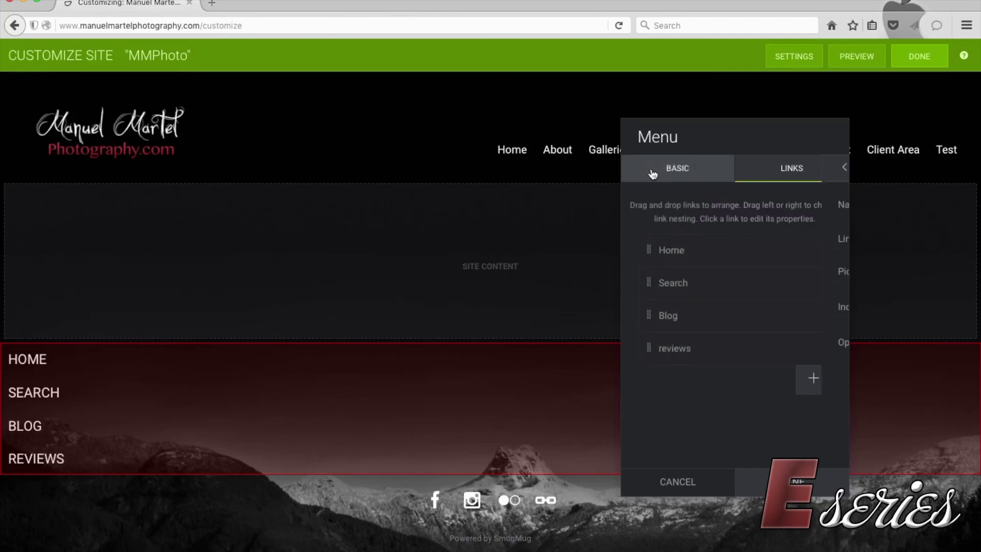
Step: Add a fifth link to the Contact Form, named 'Contact Me'
click(813, 377)
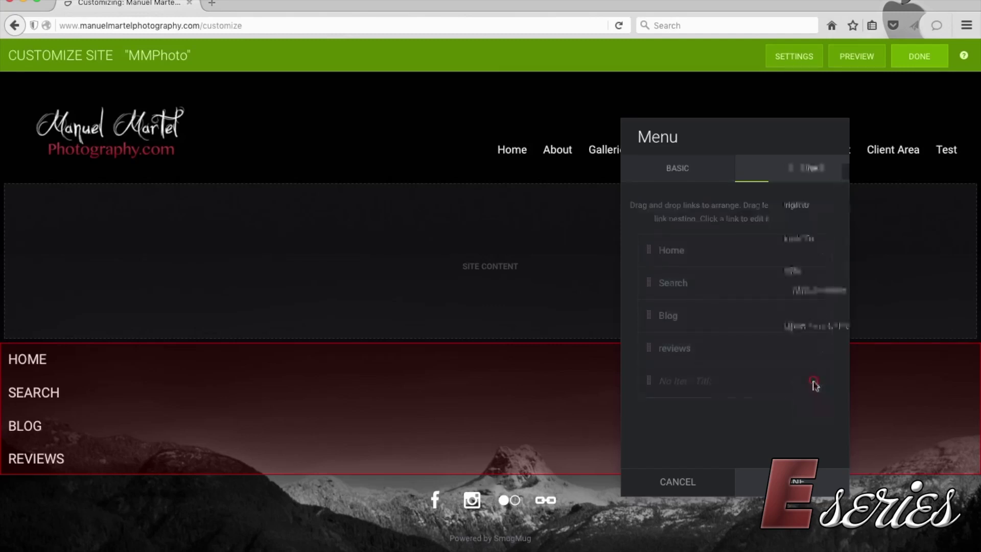
click(761, 239)
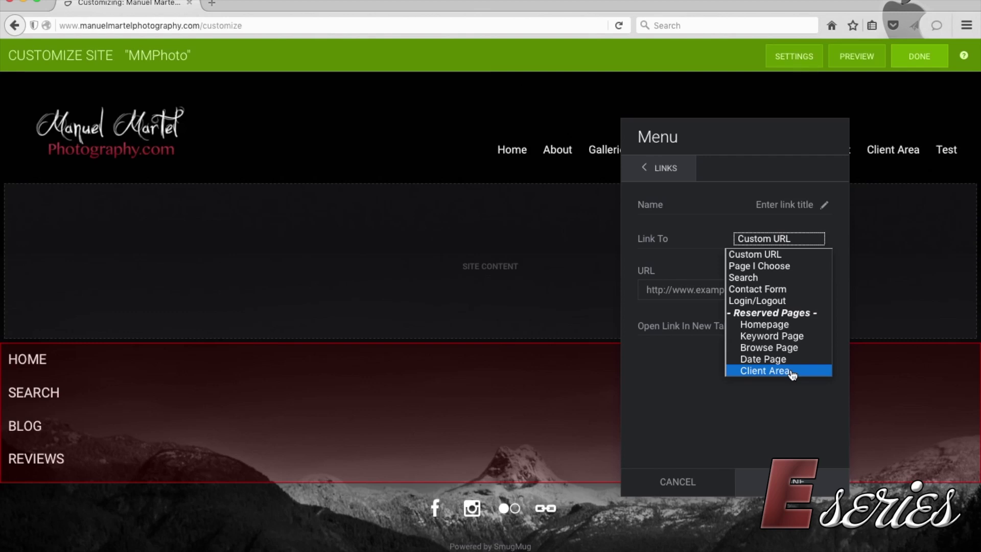
click(789, 289)
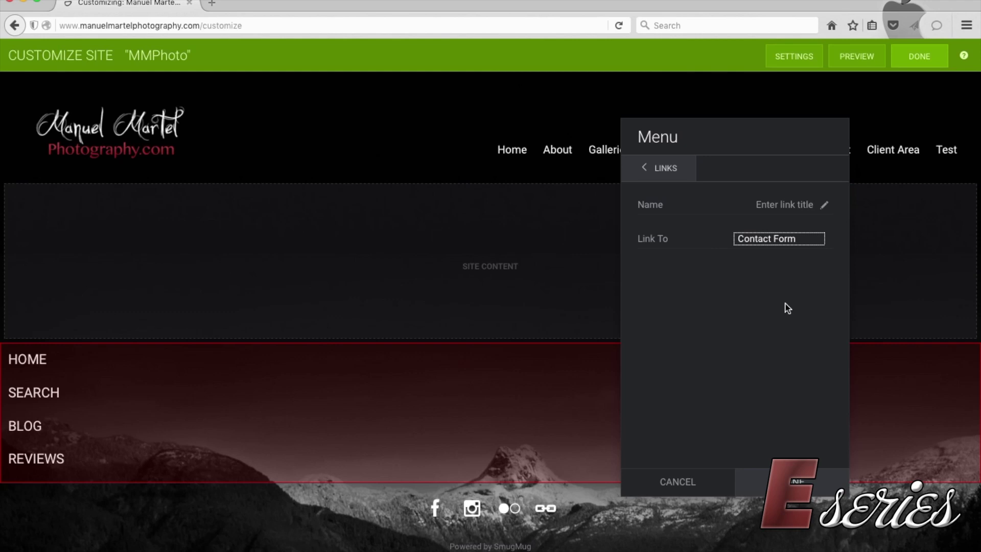
click(754, 199)
text(Conta)
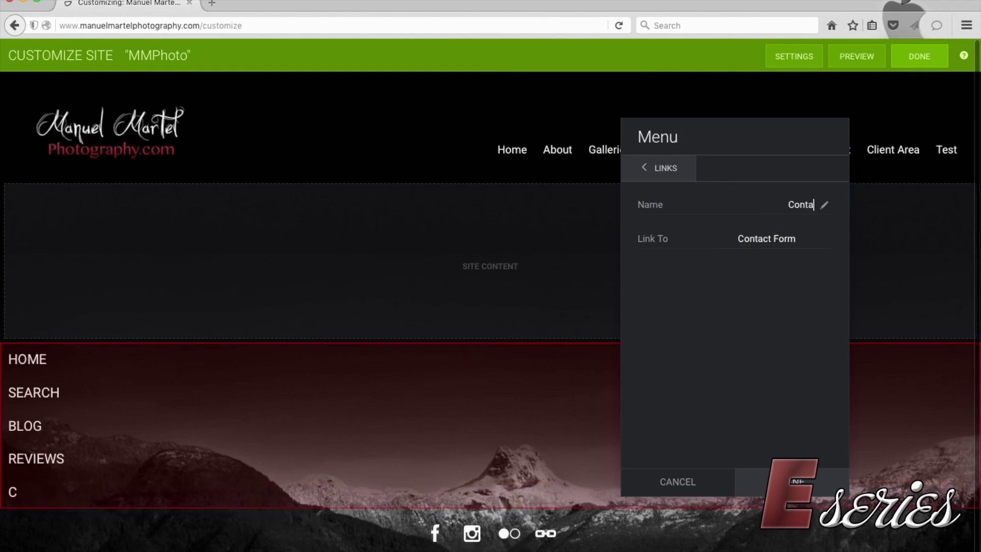
text(ct Me)
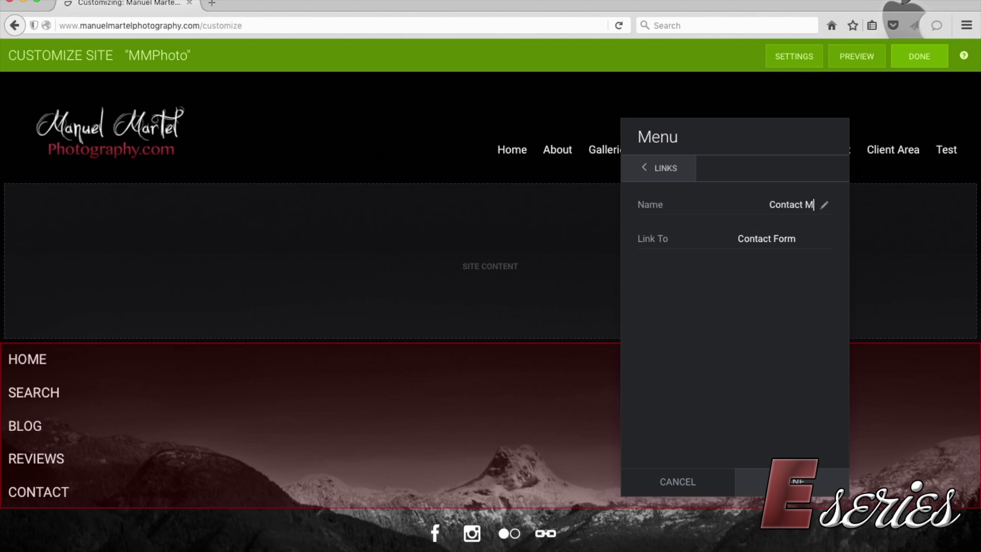
click(659, 175)
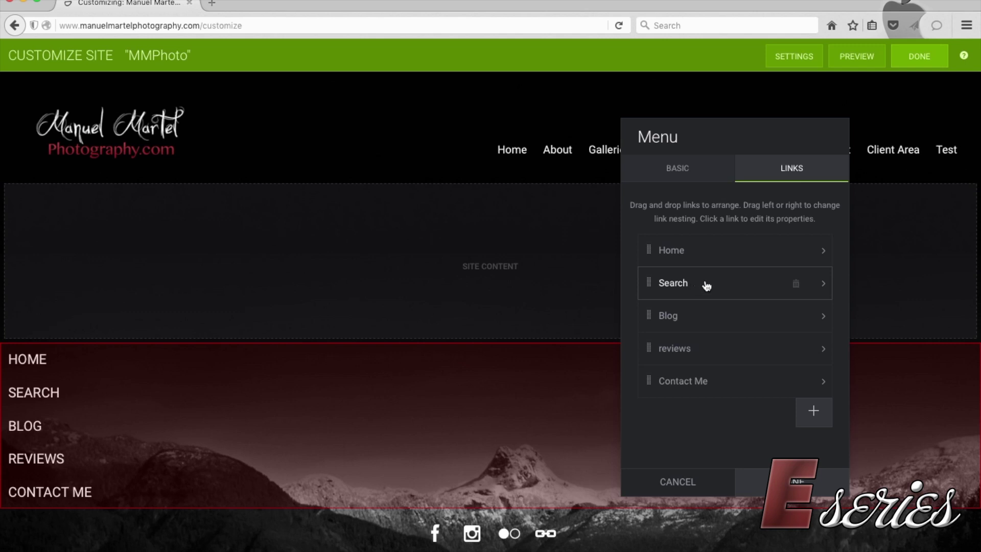
Step: Move Search between reviews and Contact Me, then save the footer menu with Done
drag(706, 285, 703, 358)
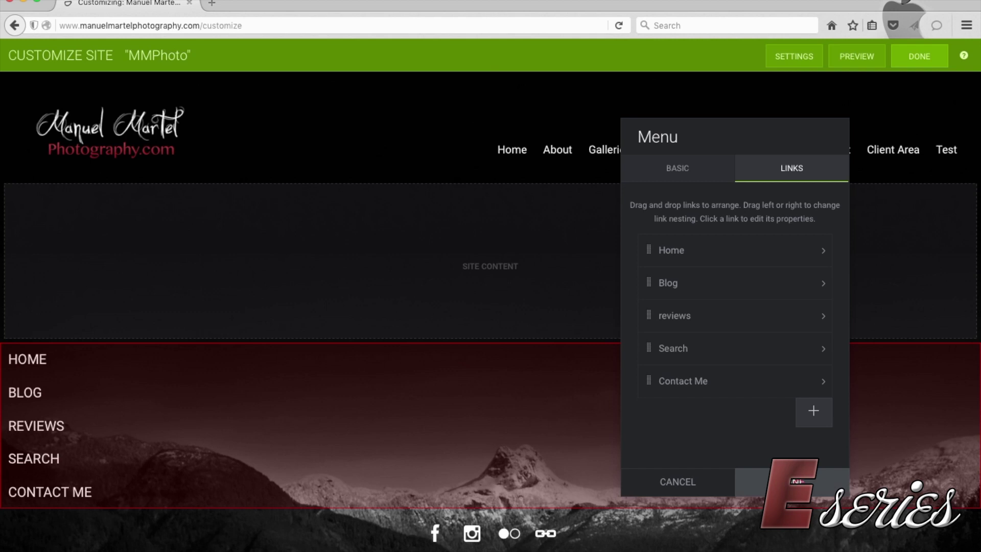
click(792, 482)
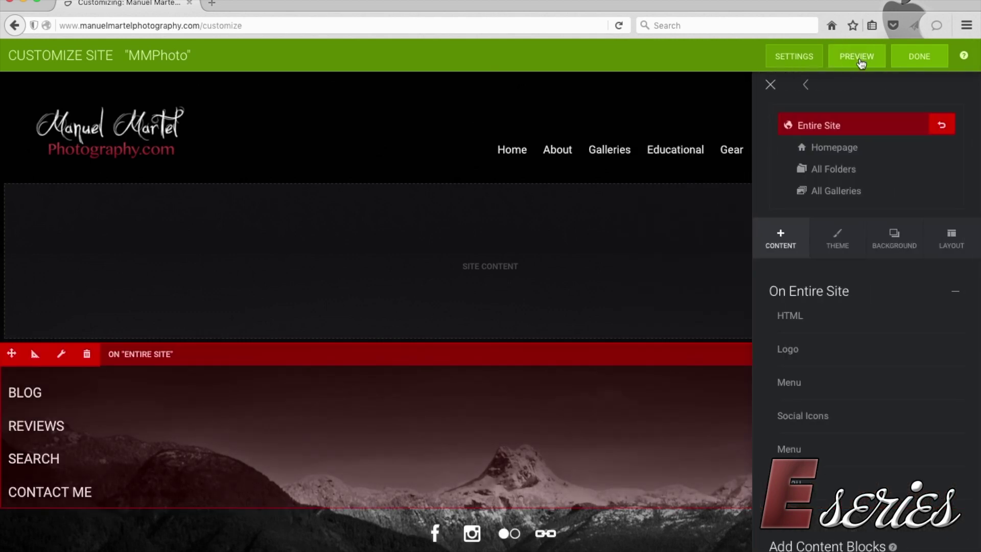
Step: With Homepage selected, drag a Menu block left of the gallery and open its settings
click(829, 148)
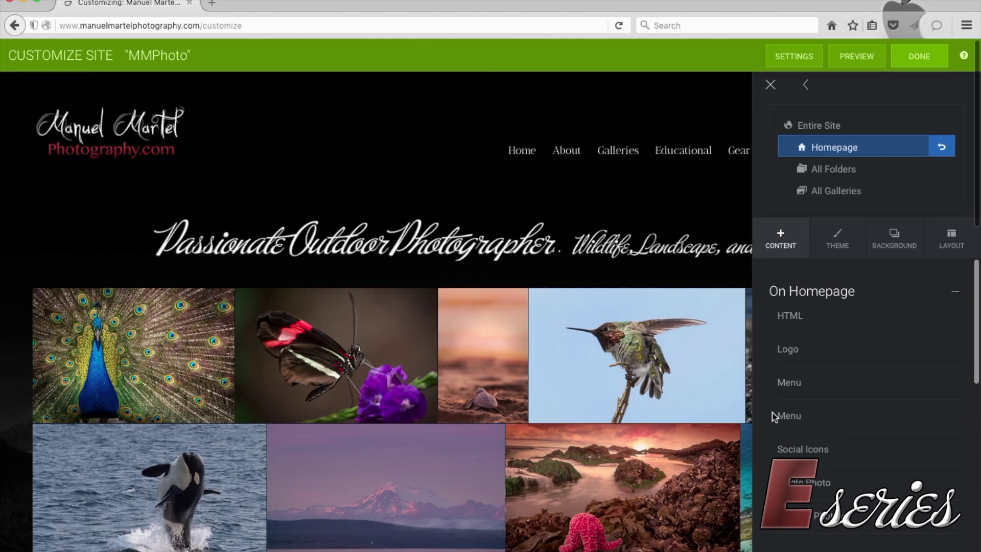
scroll(838, 400, down, 10)
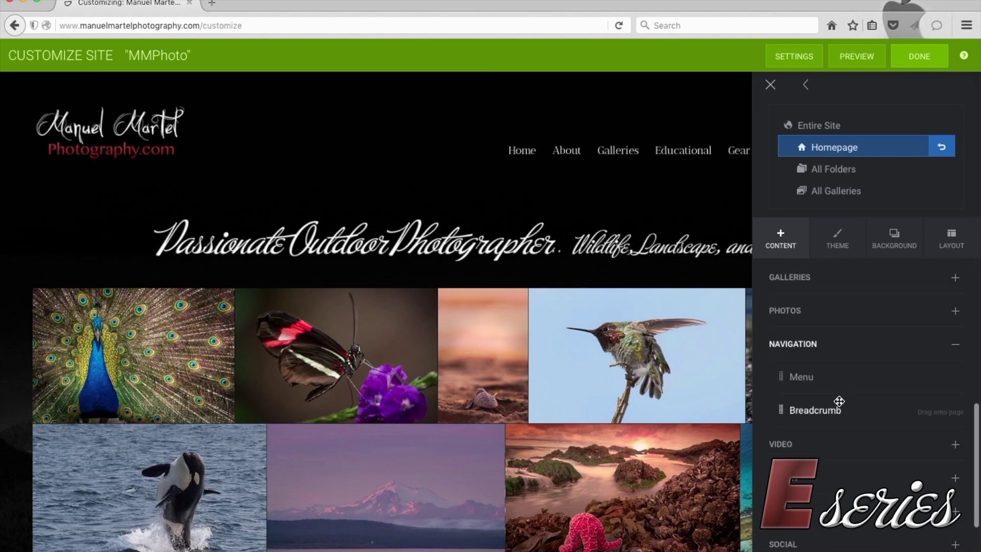
scroll(838, 401, up, 1)
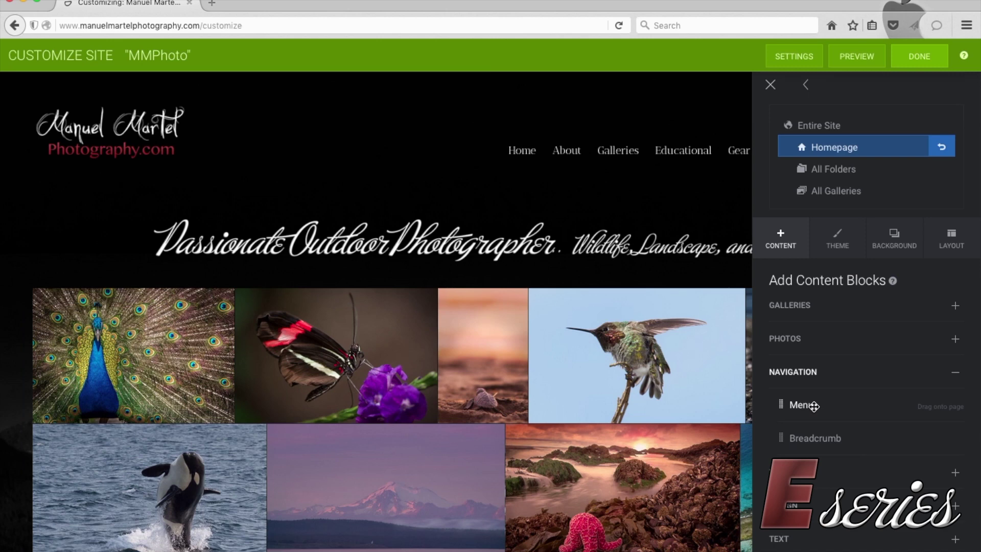
drag(813, 406, 446, 438)
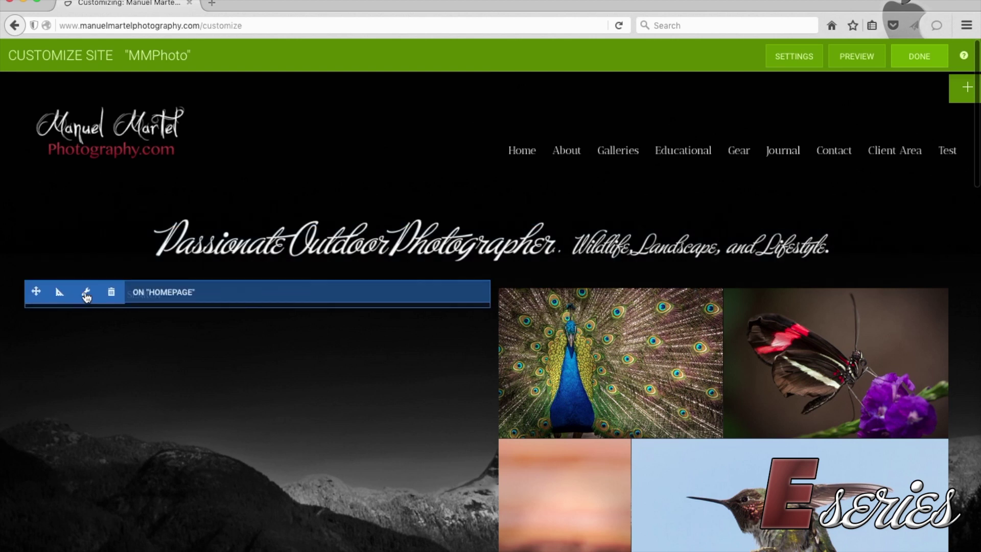
click(86, 294)
Step: Set the homepage menu to Vertical Bar and add a link to a chosen page
click(542, 225)
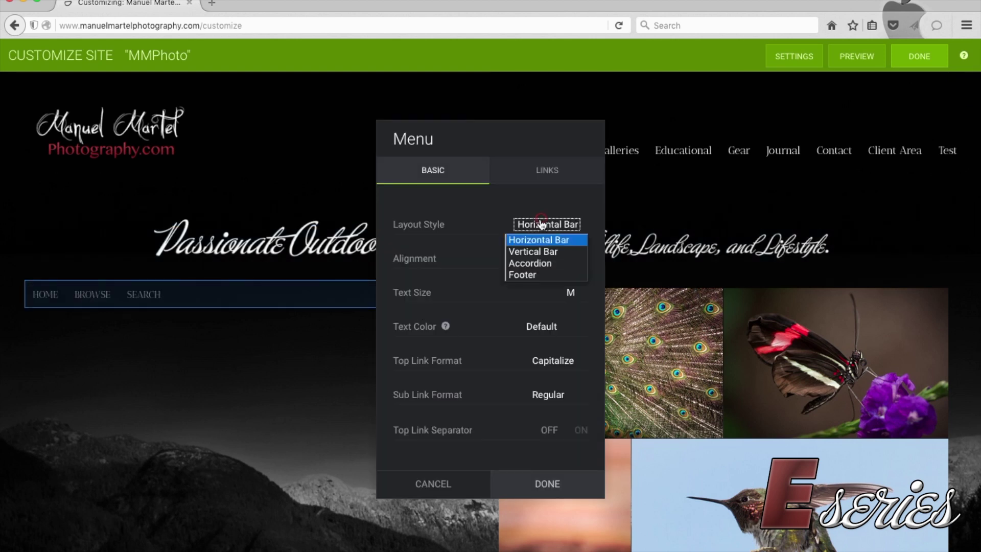
click(535, 252)
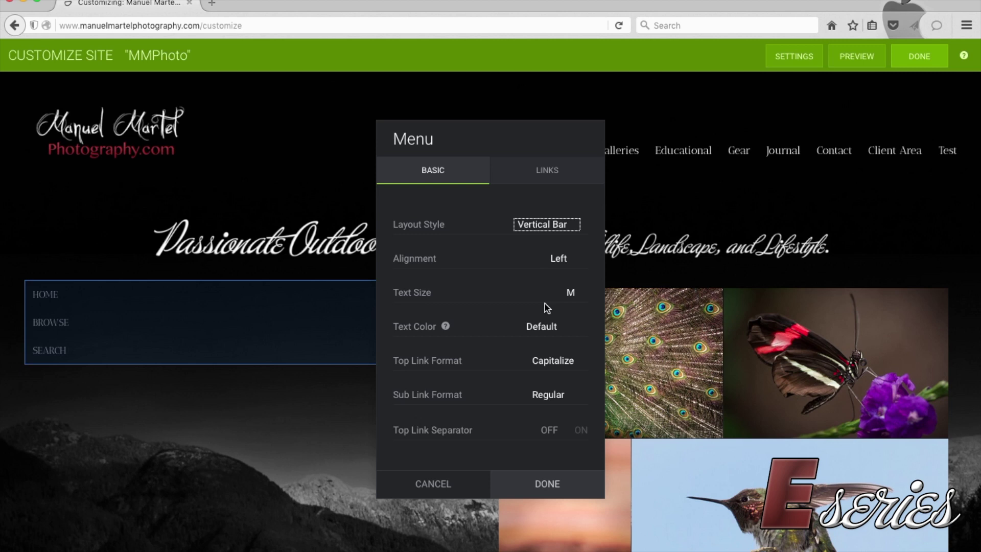
click(534, 174)
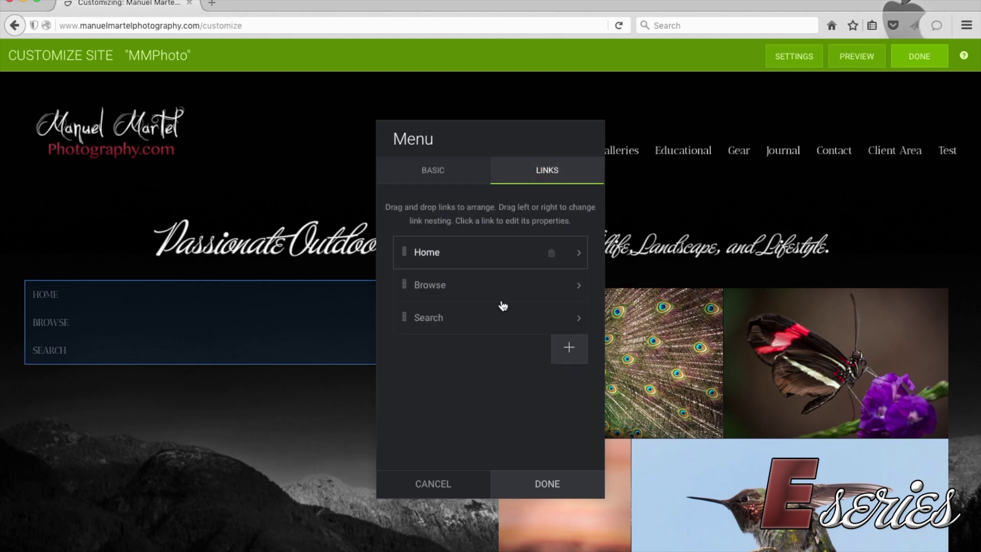
click(568, 347)
click(540, 243)
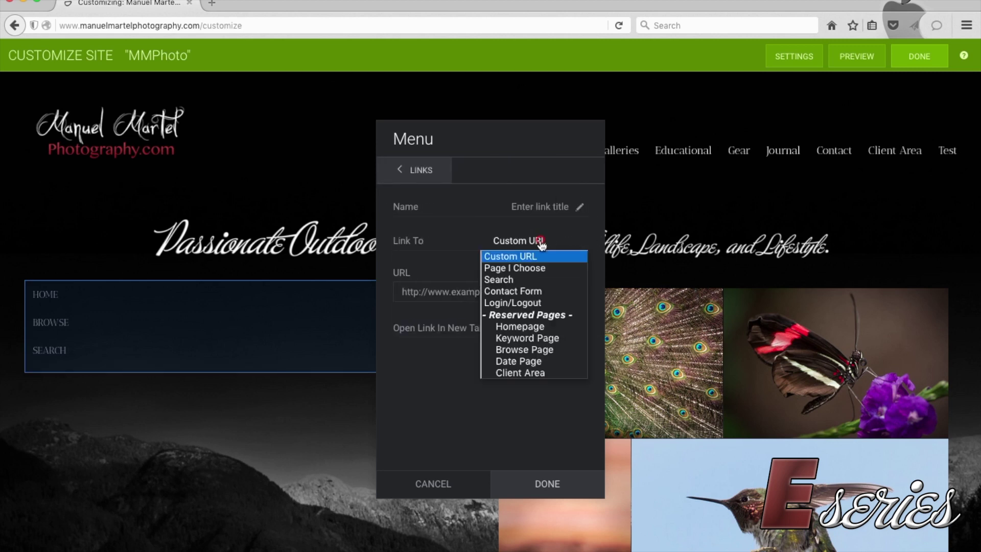
click(534, 268)
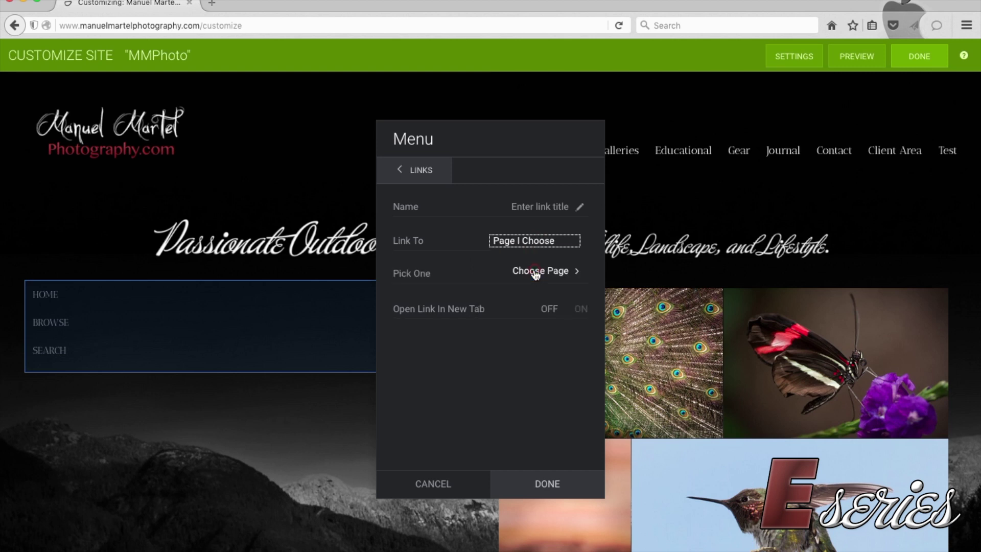
click(554, 274)
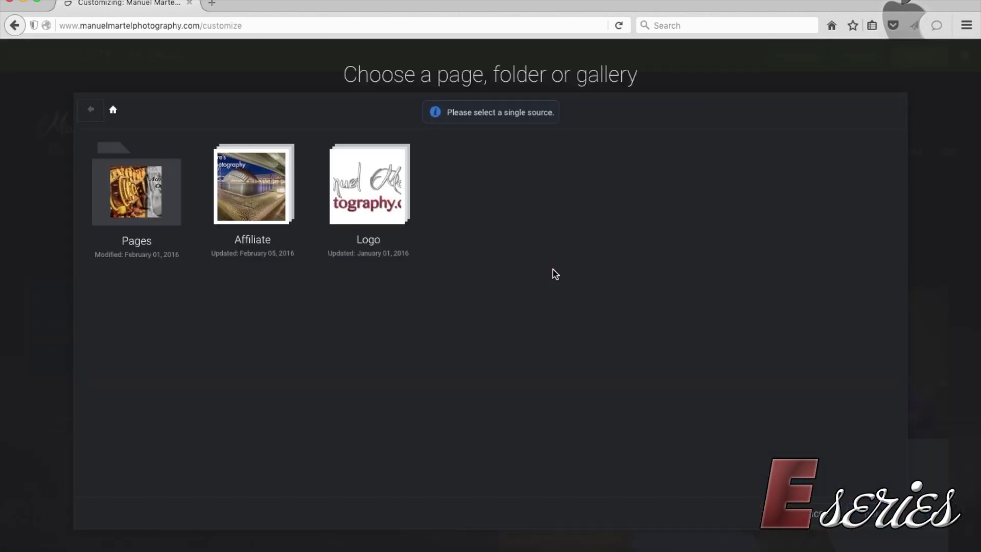
Step: Target the Canon Speedlite page in a new tab, save the menu, and preview
click(115, 198)
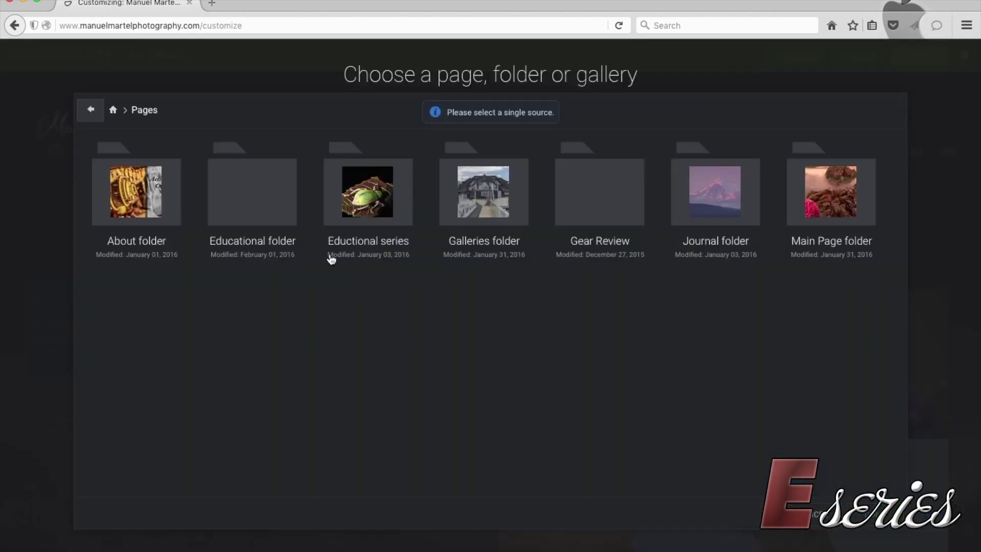
click(365, 191)
double_click(364, 191)
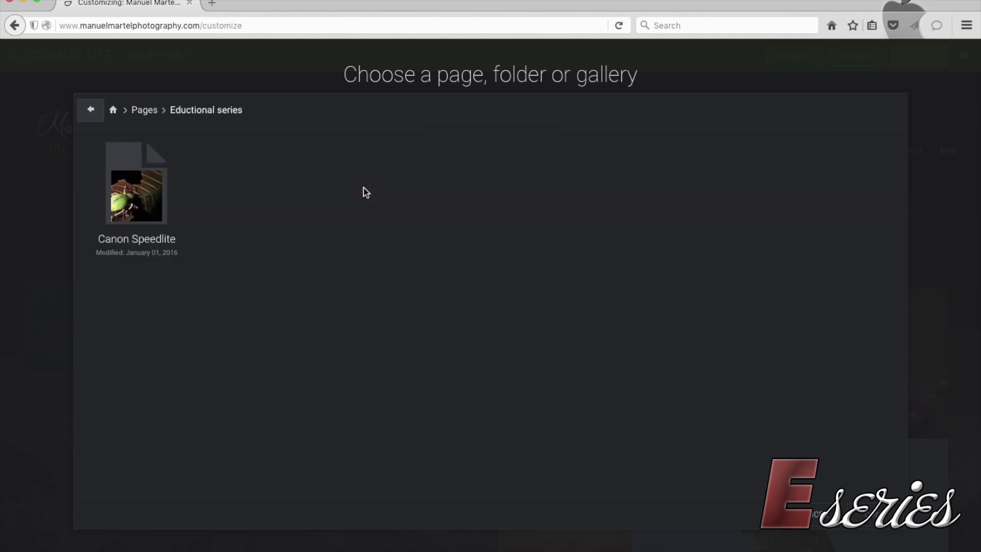
click(152, 198)
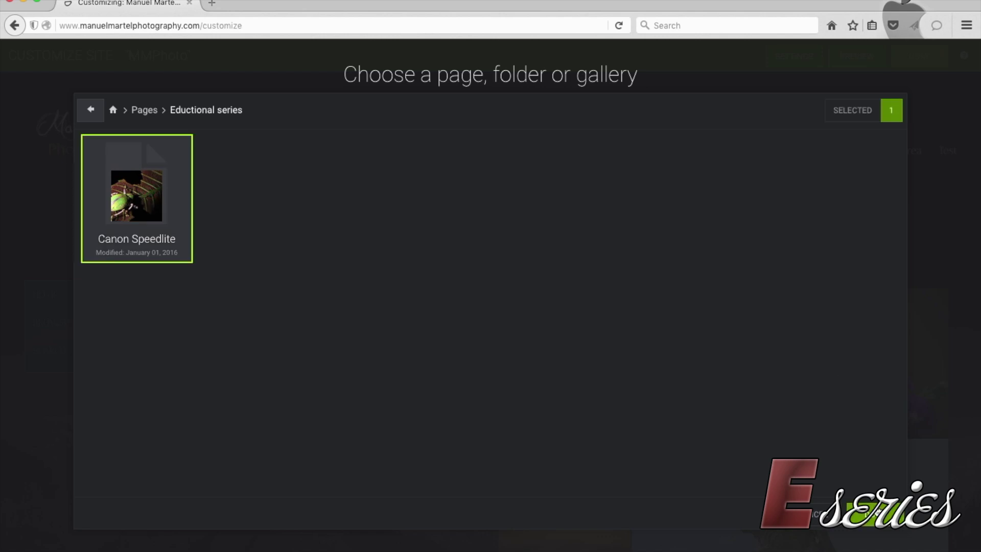
click(877, 510)
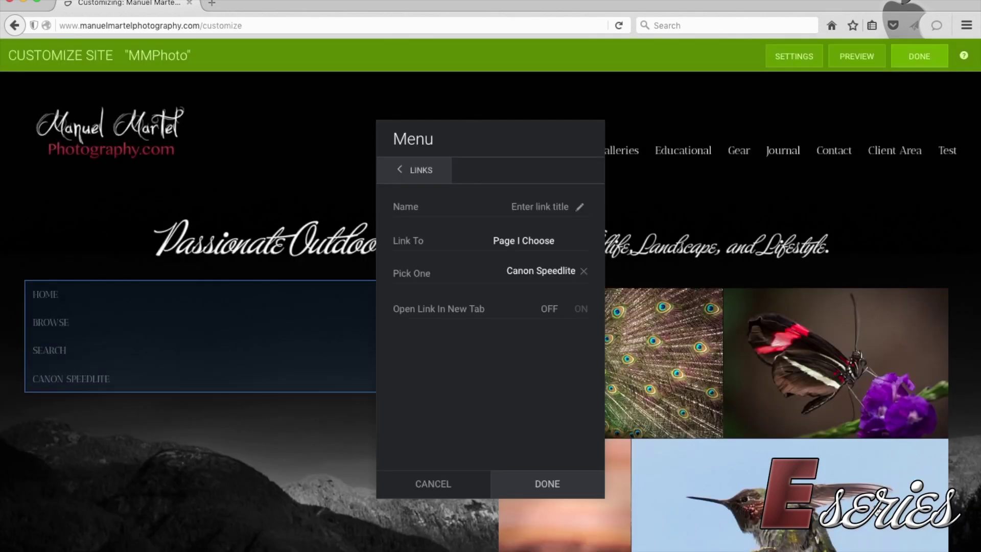
click(580, 309)
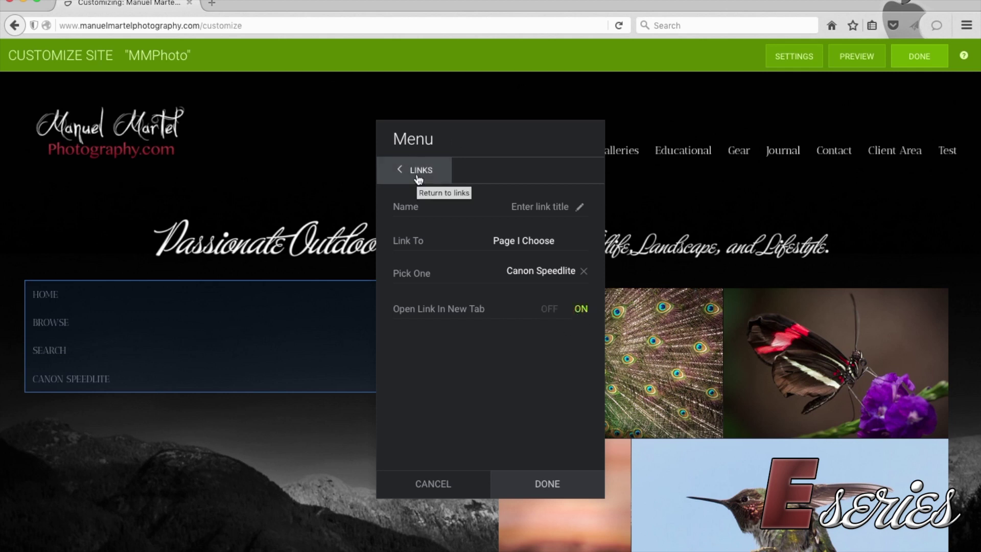
click(547, 484)
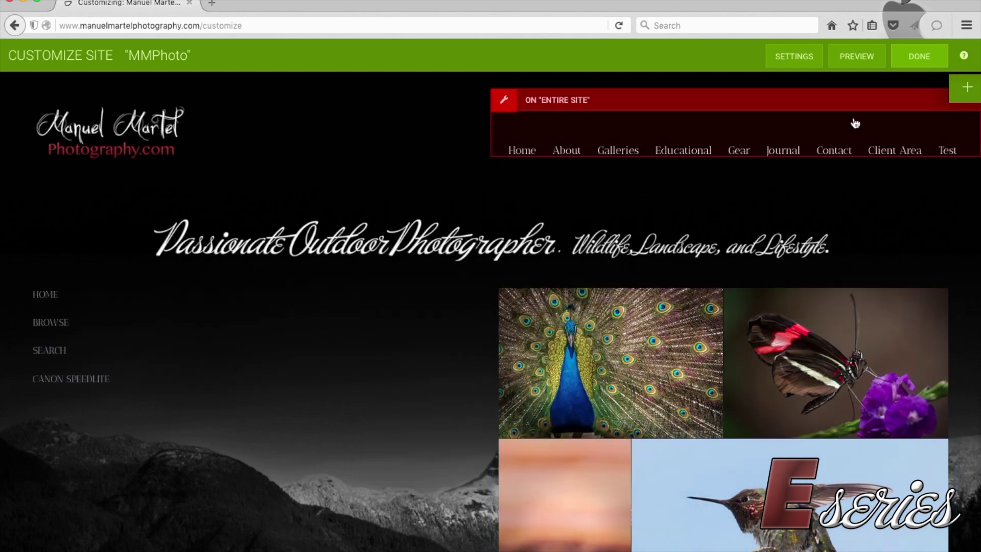
click(856, 62)
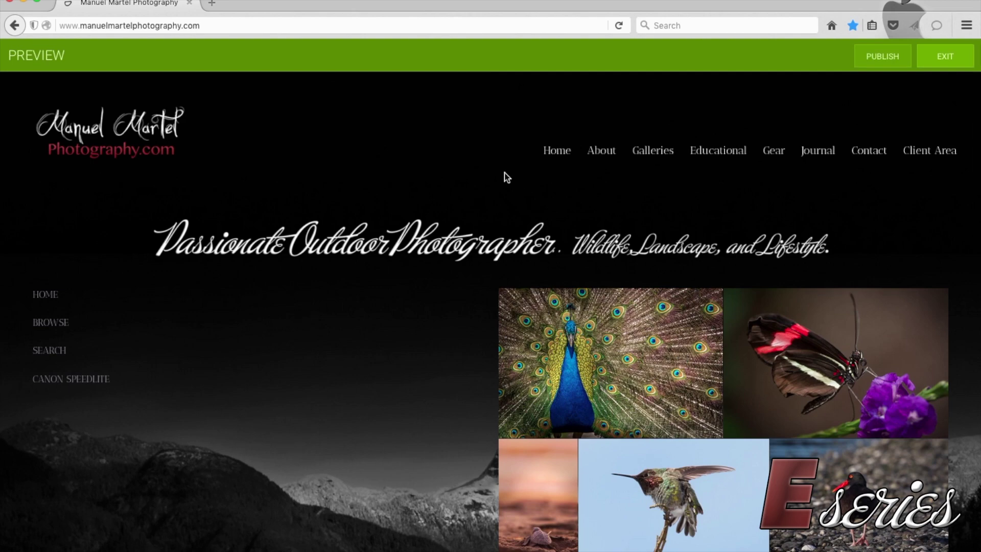
Step: Test the footer's Blog link, then return and open the Gear Review series page
scroll(414, 394, down, 10)
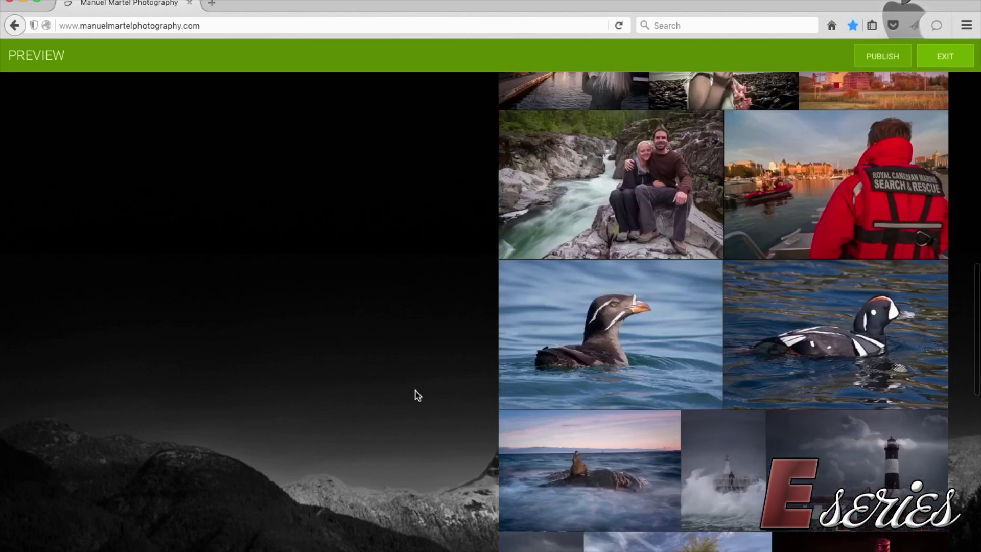
scroll(418, 396, down, 10)
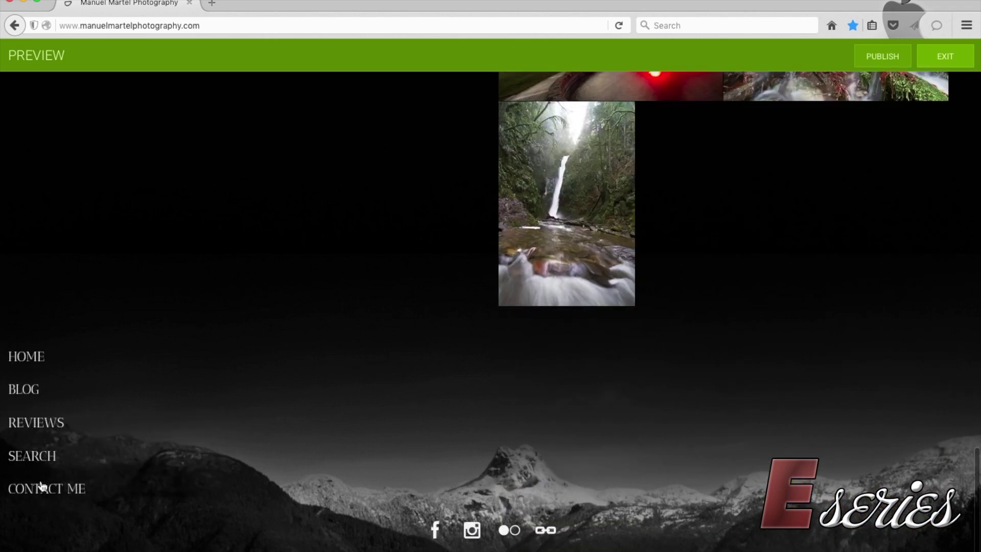
mouse_move(37, 422)
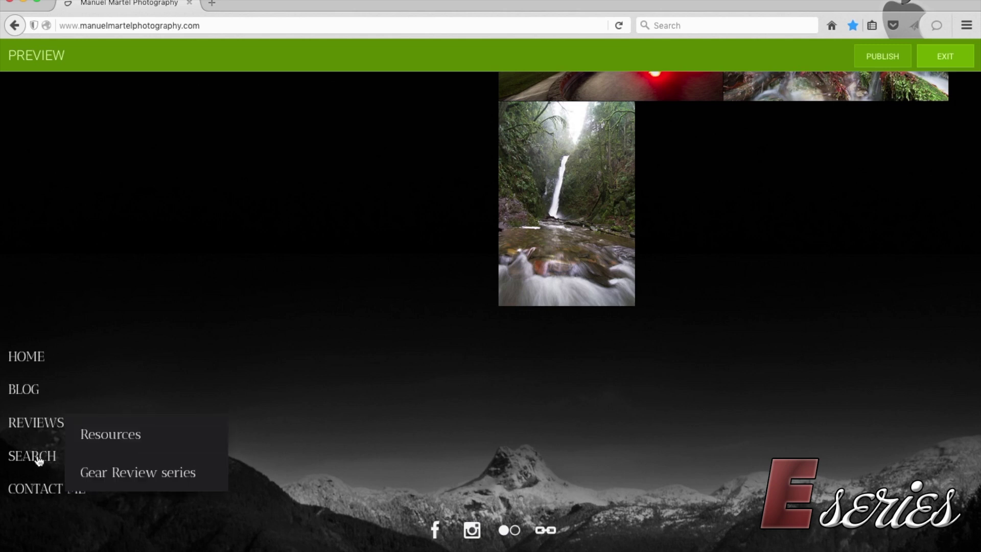
click(25, 390)
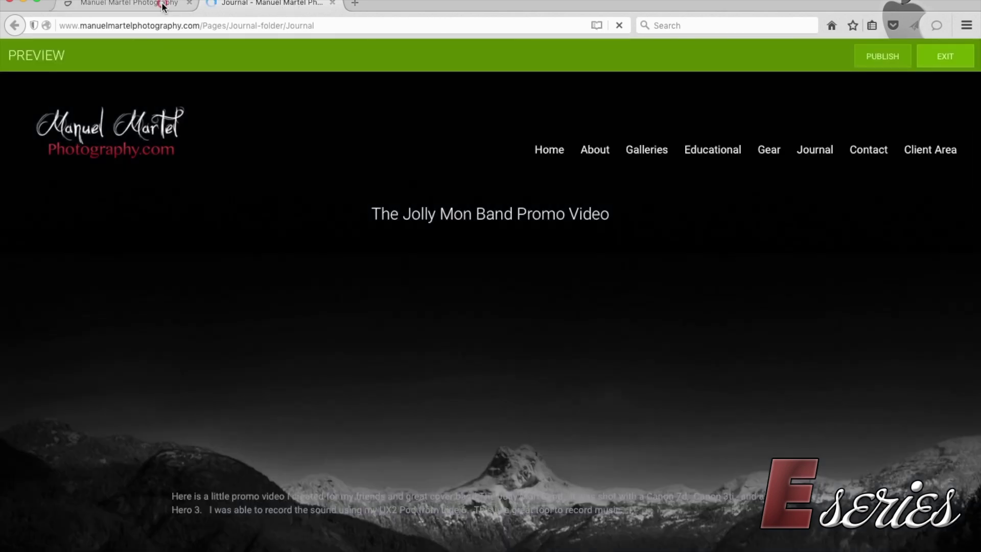
click(163, 6)
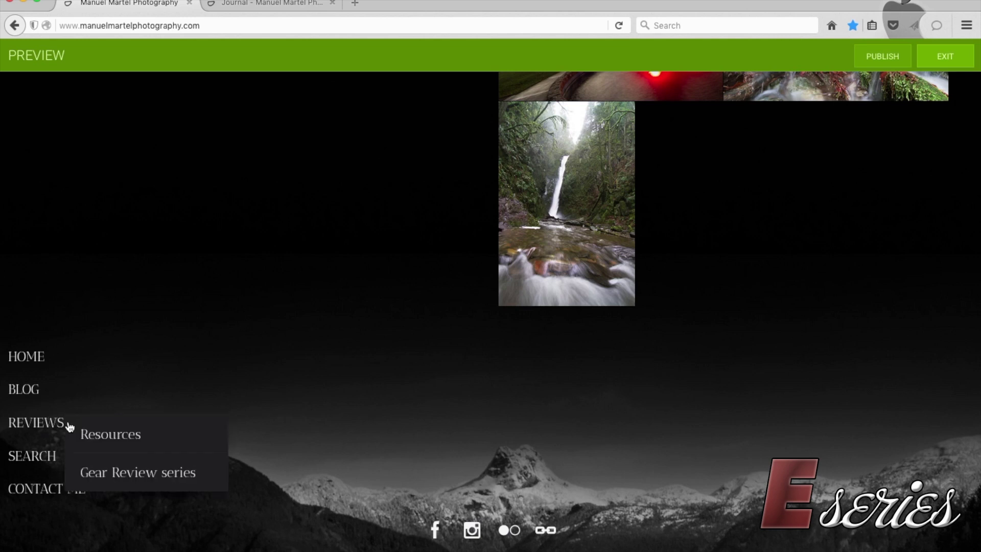
click(102, 475)
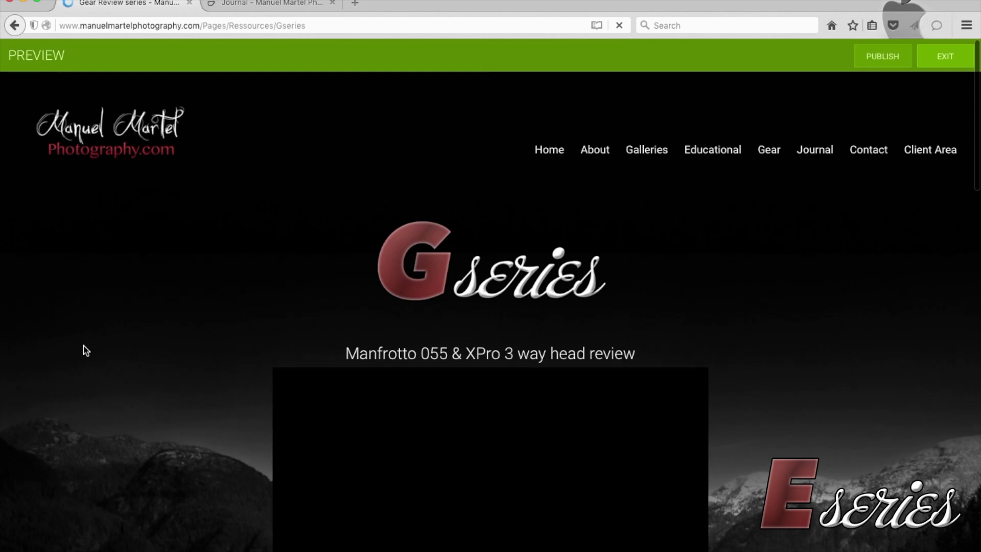
Step: Try the footer's Contact Me form, cancel it, then return Home and exit the preview
scroll(102, 367, down, 3)
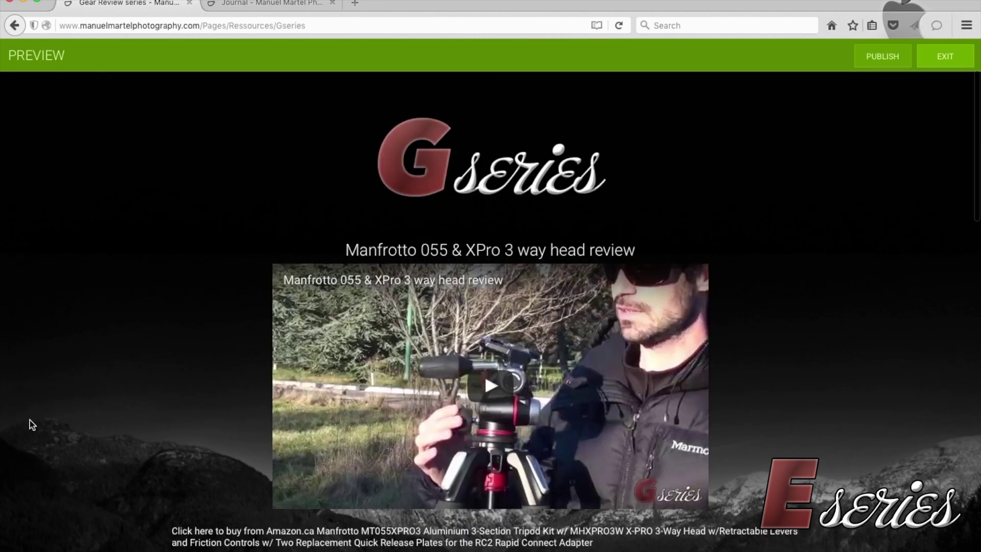
scroll(93, 345, down, 15)
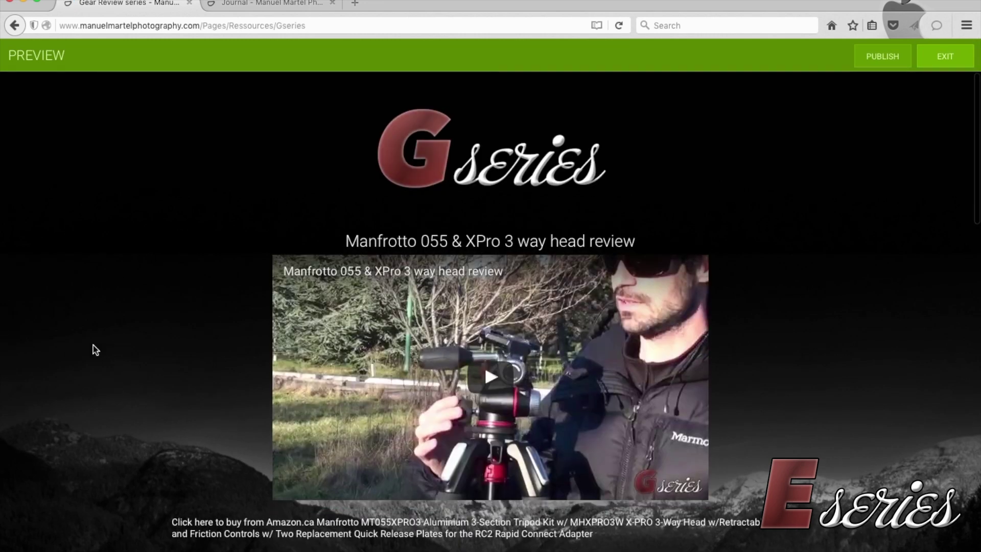
scroll(93, 345, down, 10)
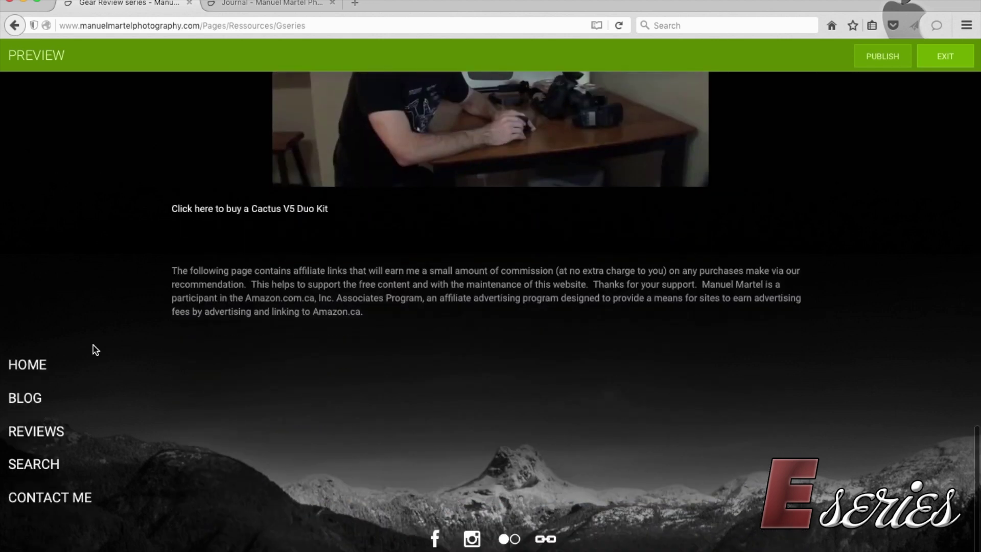
click(45, 490)
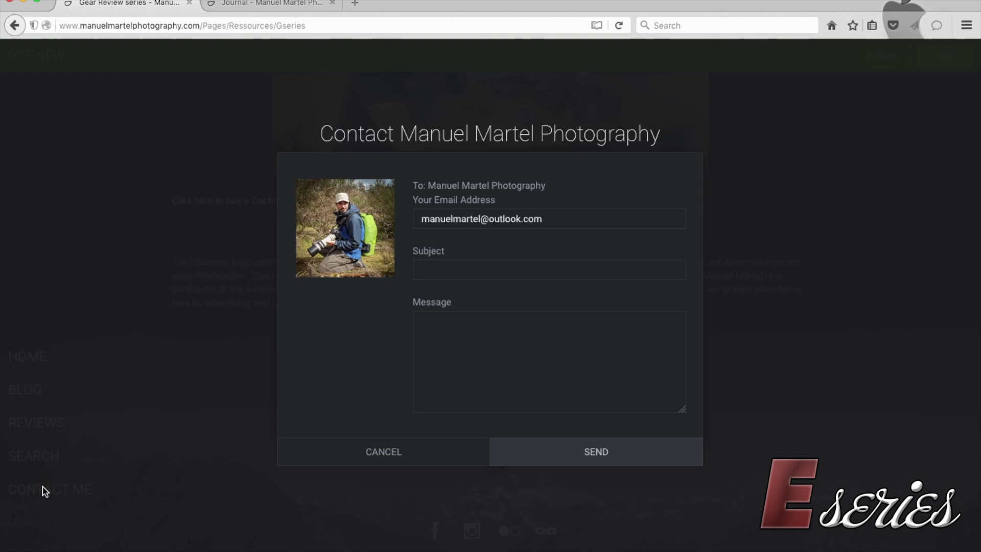
click(400, 453)
click(22, 361)
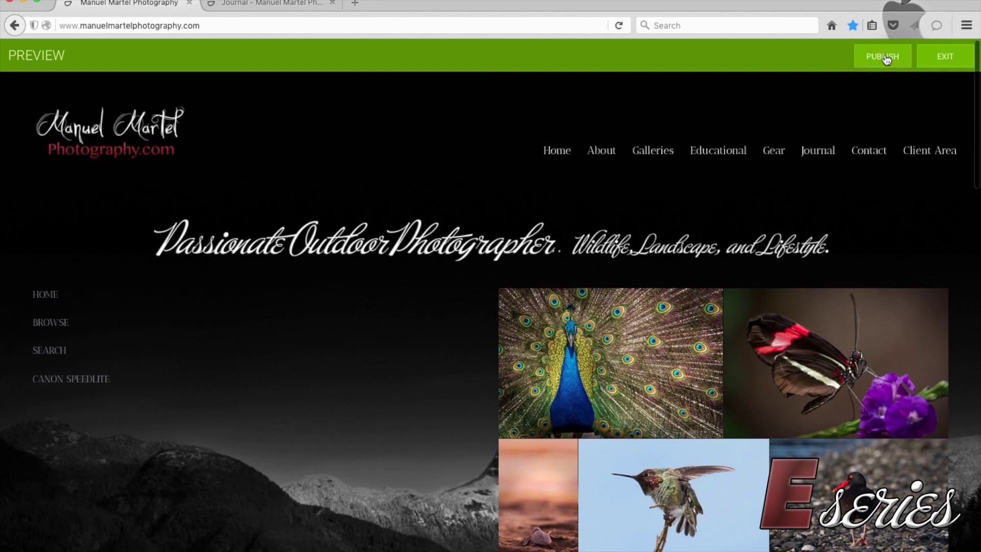
click(944, 57)
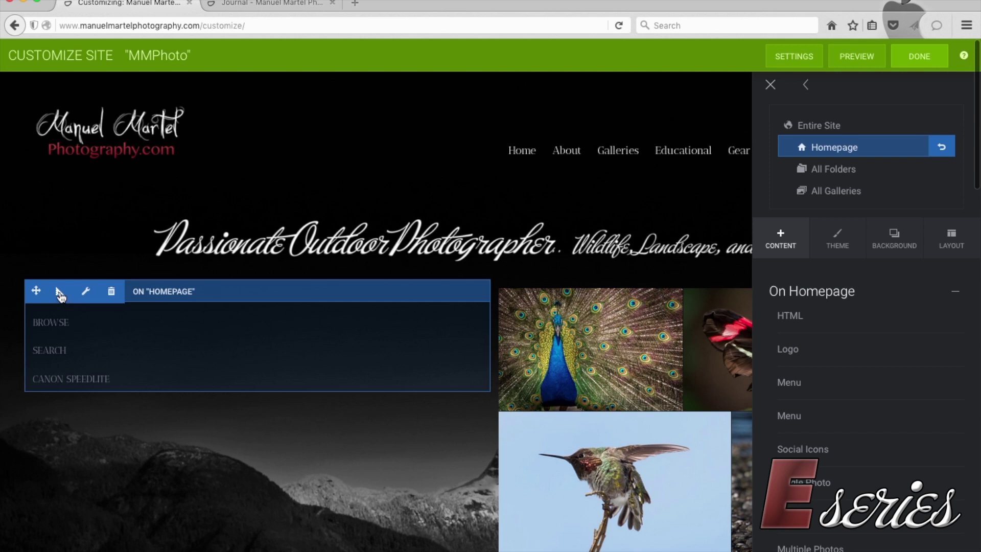
Step: Give the homepage menu block a 10% container width and a 21 px top margin
click(60, 293)
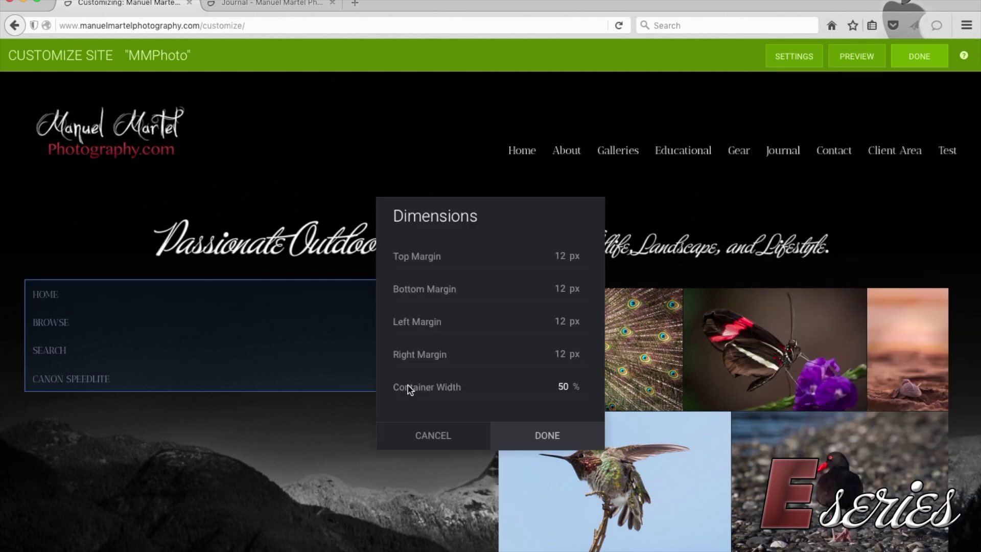
double_click(564, 387)
text(10)
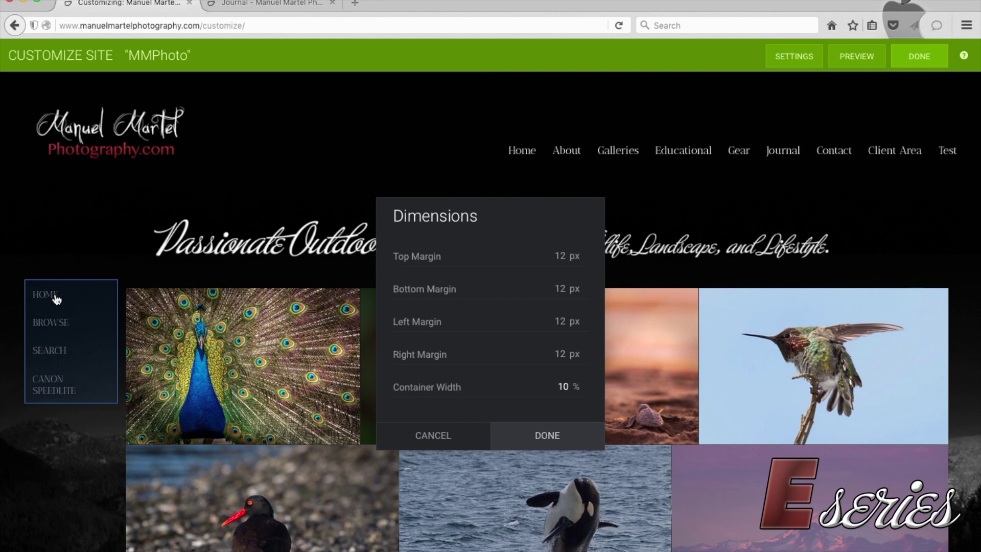
click(568, 257)
text(11)
key(BackSpace)
key(BackSpace)
text(4)
key(BackSpace)
text(9)
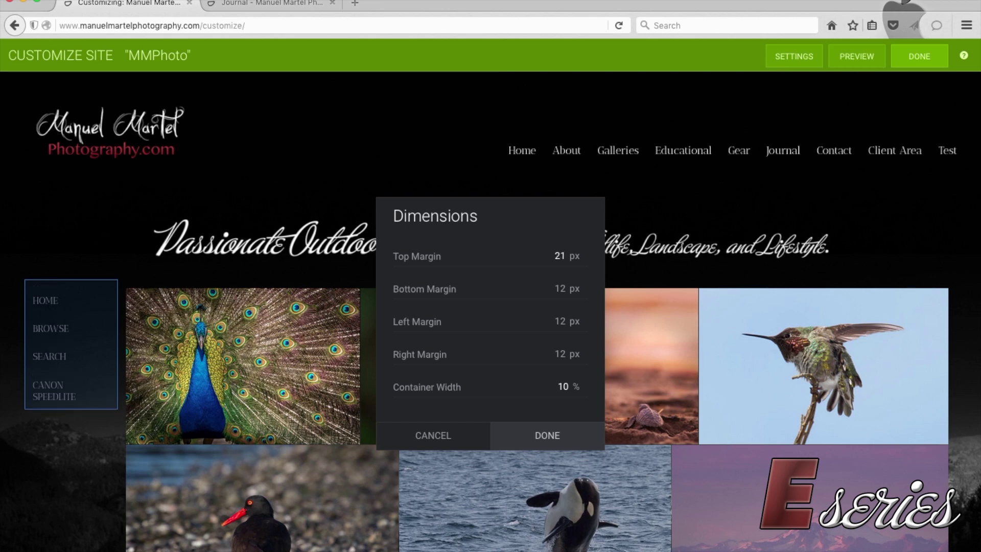
click(549, 438)
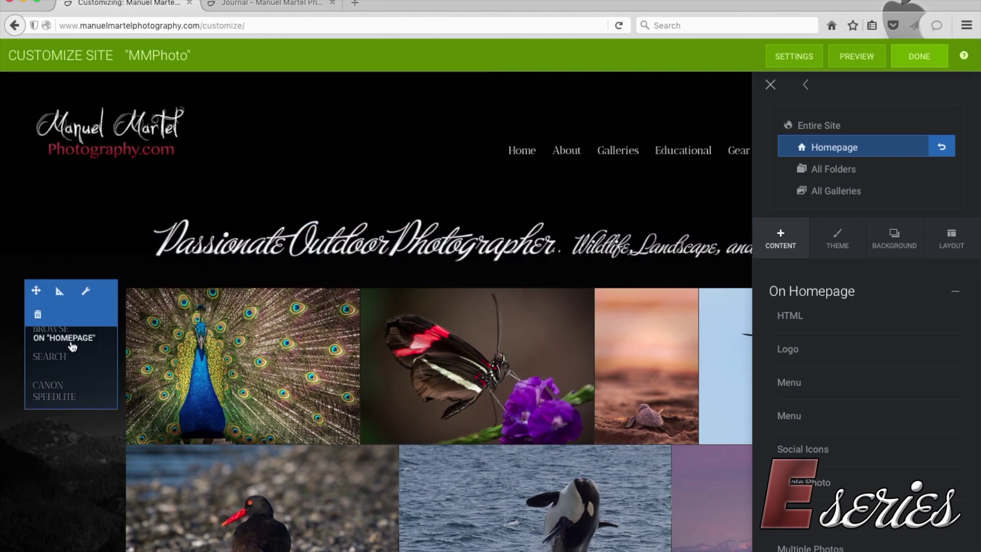
Step: Check the footer menu, then close the content block panel to reveal the narrowed homepage menu
scroll(72, 349, down, 15)
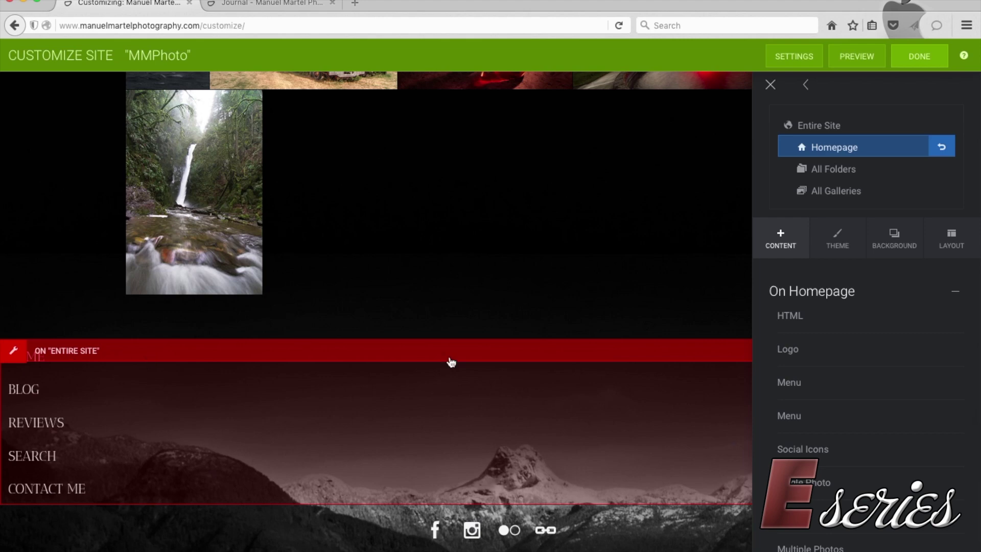
scroll(576, 283, up, 15)
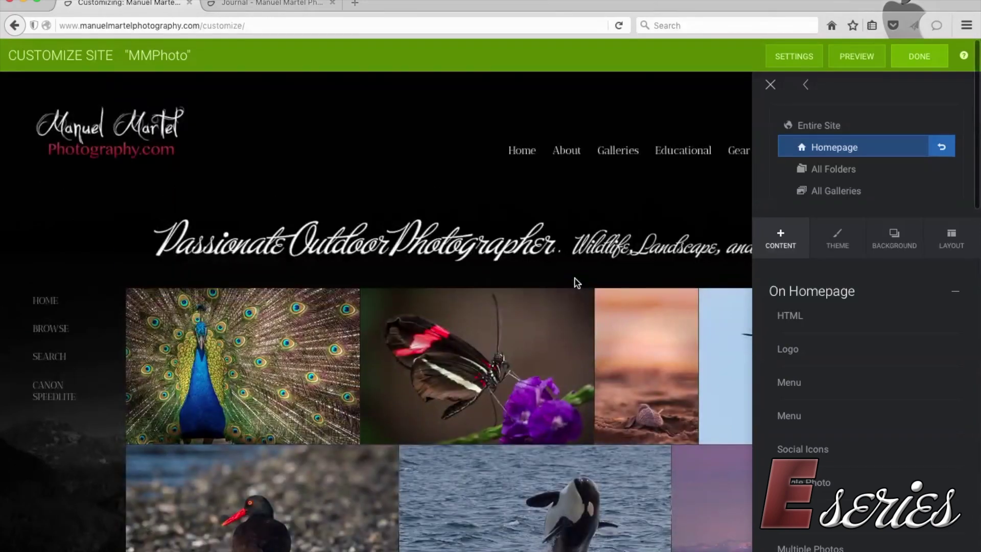
mouse_move(761, 147)
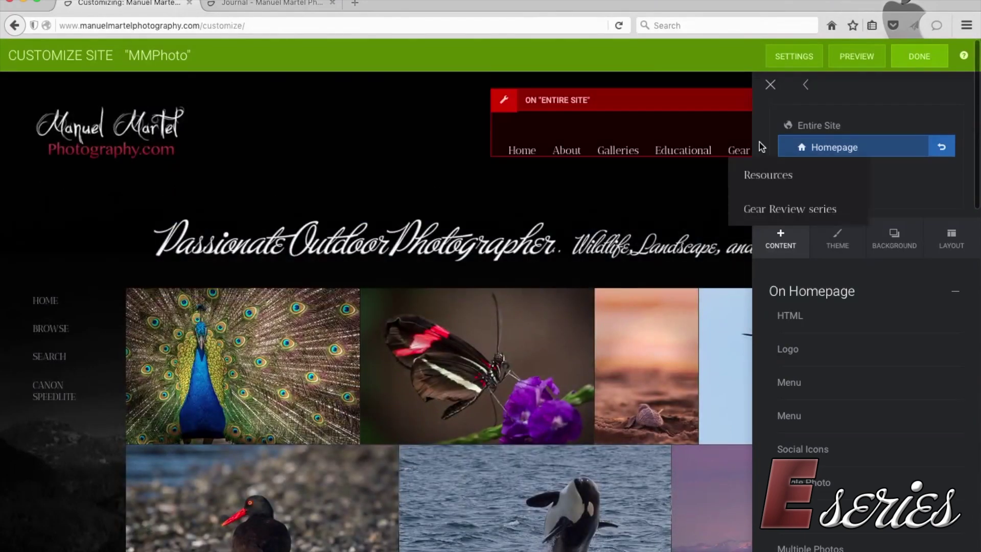
click(770, 84)
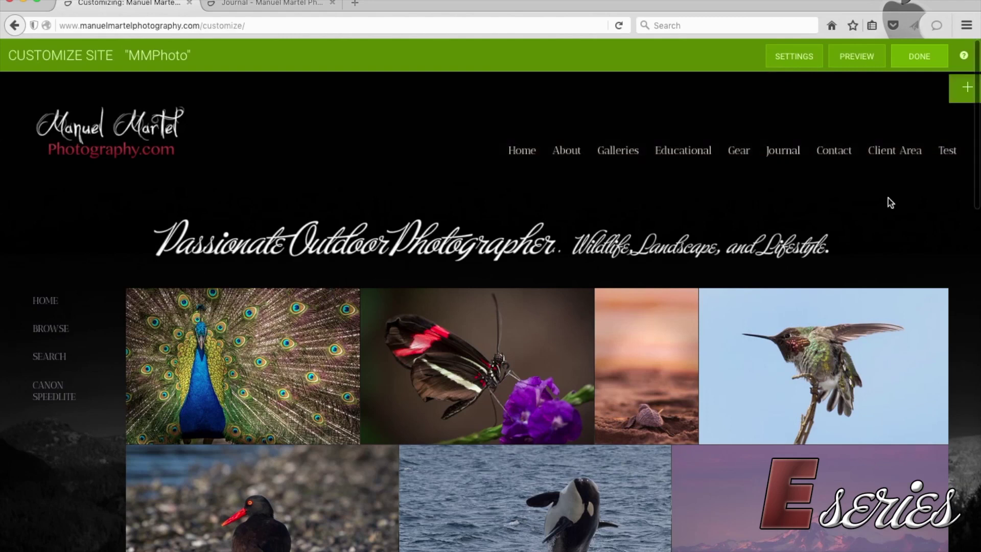